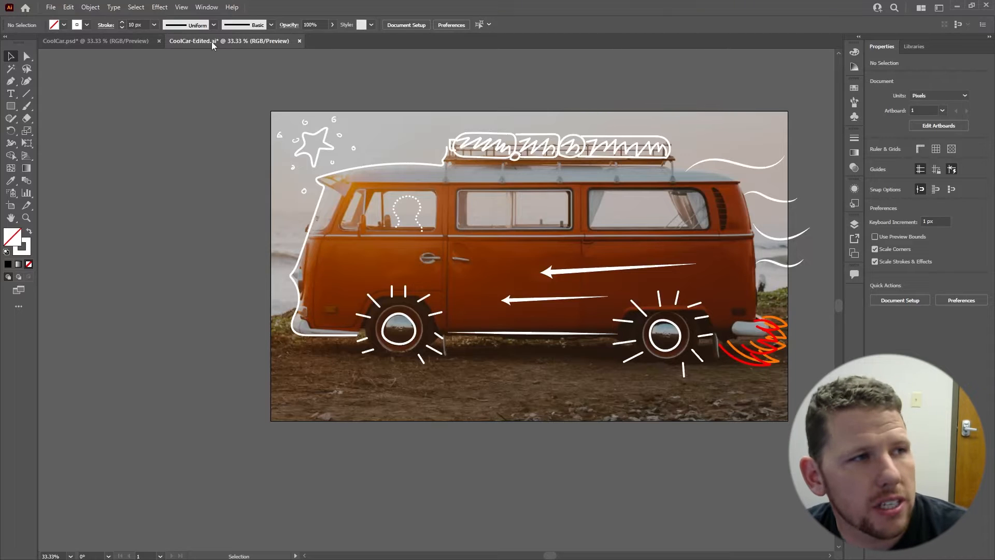
- Move the CoolCar-Edited document out of this window and open the Pencil tool's options in the CoolCar.psd document
{"action": "left_click_drag", "start_coordinate": [211, 41], "coordinate": [994, 114]}
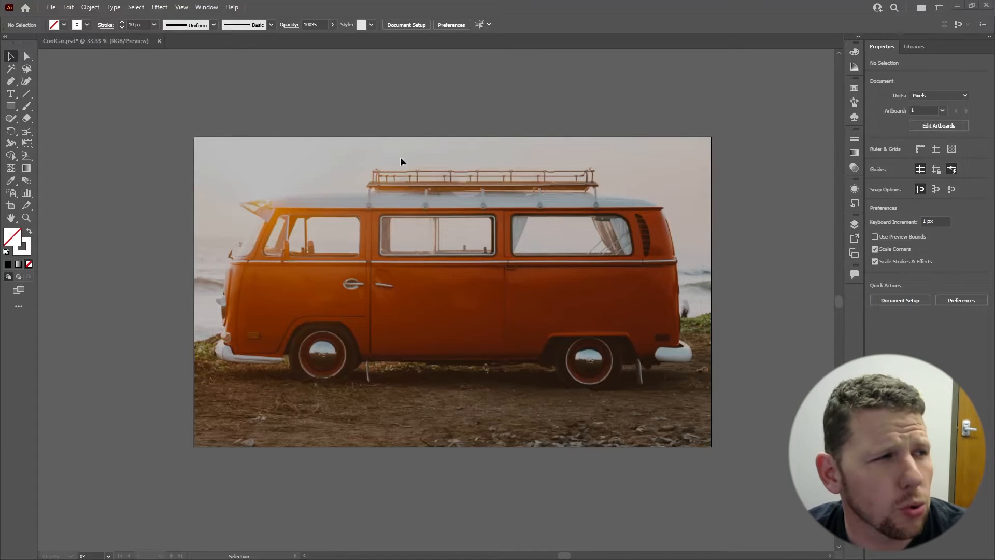
{"action": "left_click", "coordinate": [11, 119]}
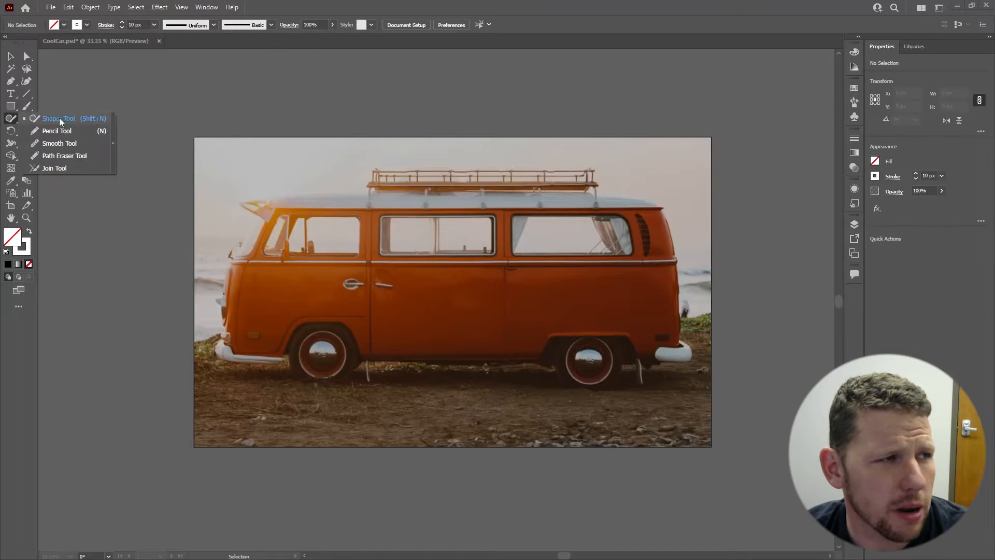
{"action": "left_click", "coordinate": [57, 131]}
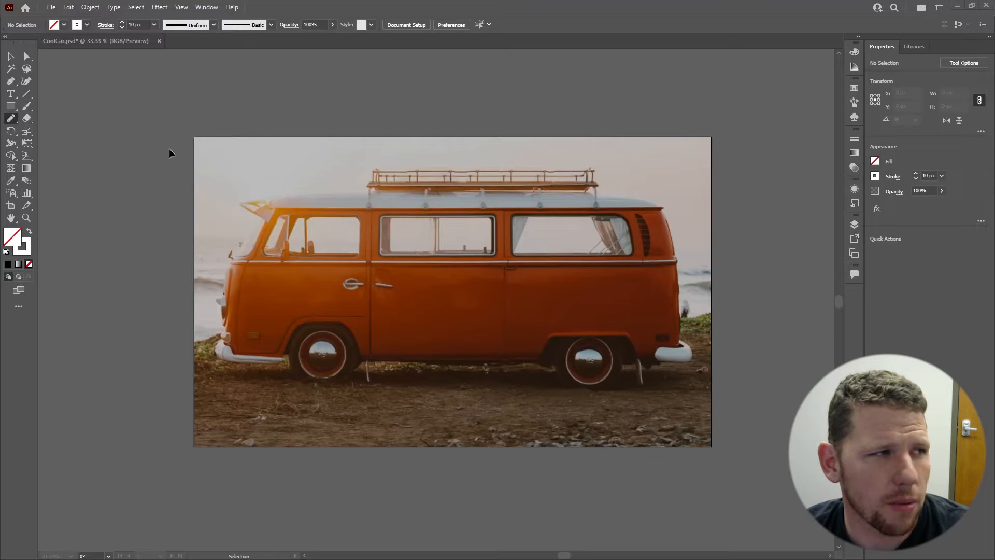
{"action": "double_click", "coordinate": [10, 120]}
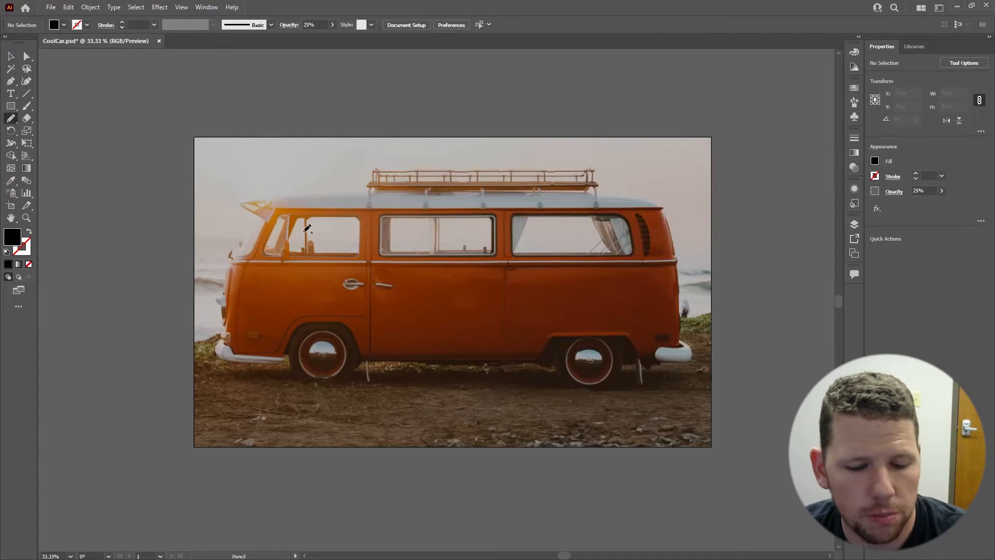
- Swap fill and stroke so the fill is none, and set the stroke color to white (ffffff)
{"action": "key", "text": "shift+x"}
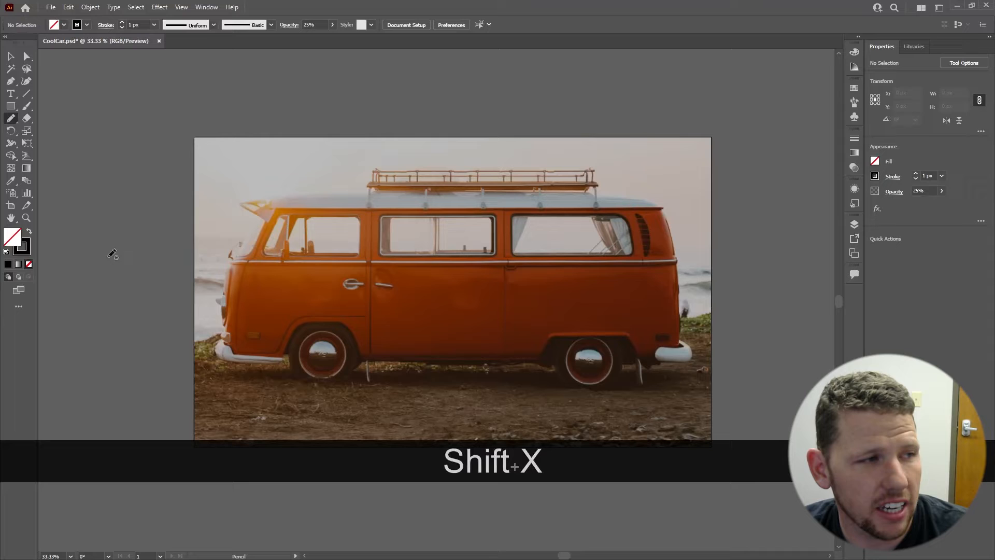
{"action": "double_click", "coordinate": [27, 251]}
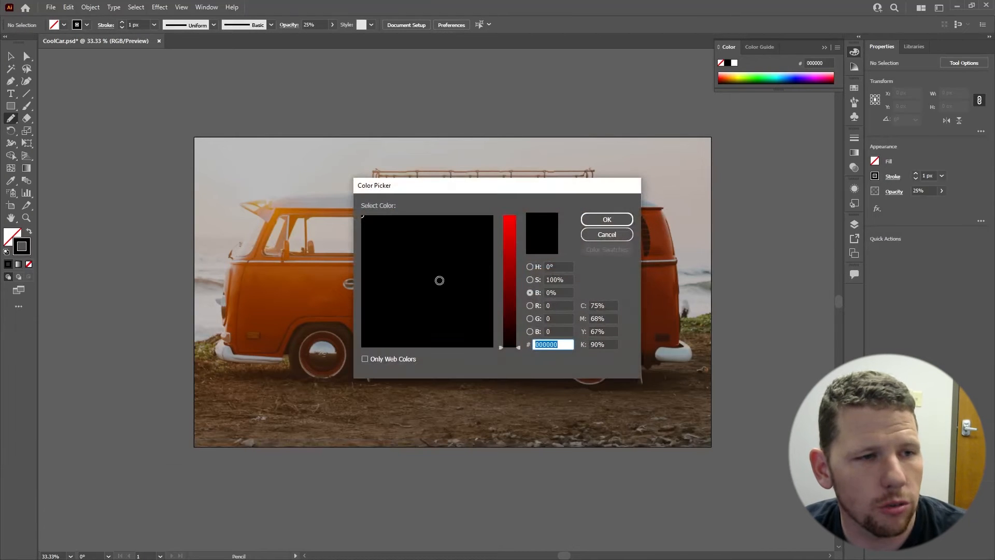
{"action": "left_click_drag", "start_coordinate": [469, 306], "coordinate": [494, 353]}
{"action": "left_click_drag", "start_coordinate": [508, 263], "coordinate": [510, 216]}
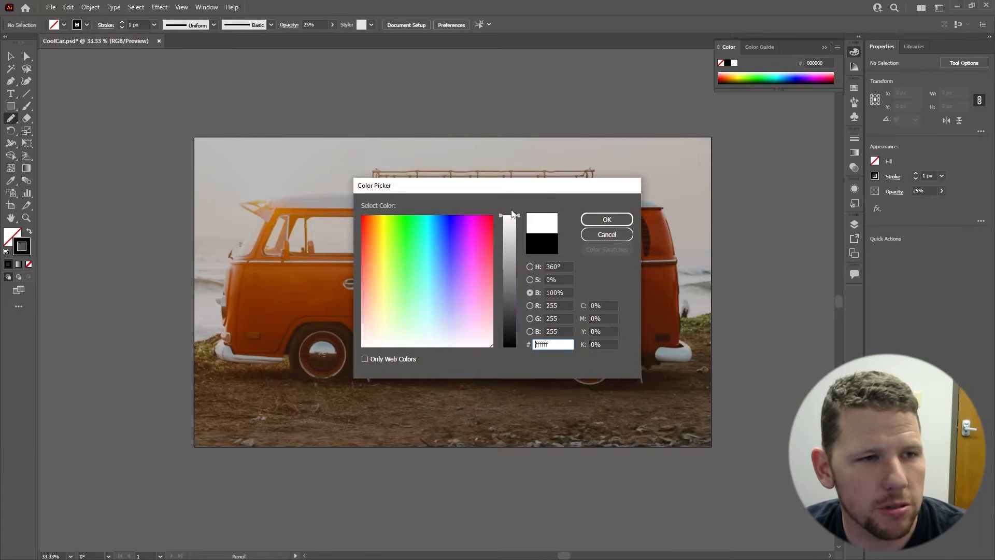
{"action": "left_click", "coordinate": [606, 219]}
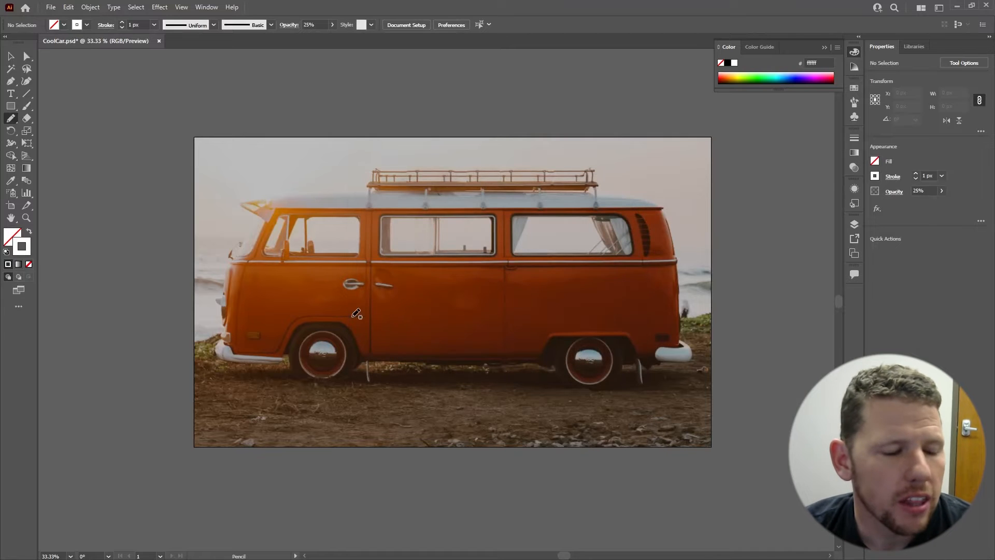
- Draw a freehand loop about 200 px wide and 195 px high around the front wheel's hubcap with the Pencil tool
{"action": "scroll", "coordinate": [331, 346], "scroll_direction": "up", "scroll_amount": 2}
{"action": "scroll", "coordinate": [331, 347], "scroll_direction": "up", "scroll_amount": 1}
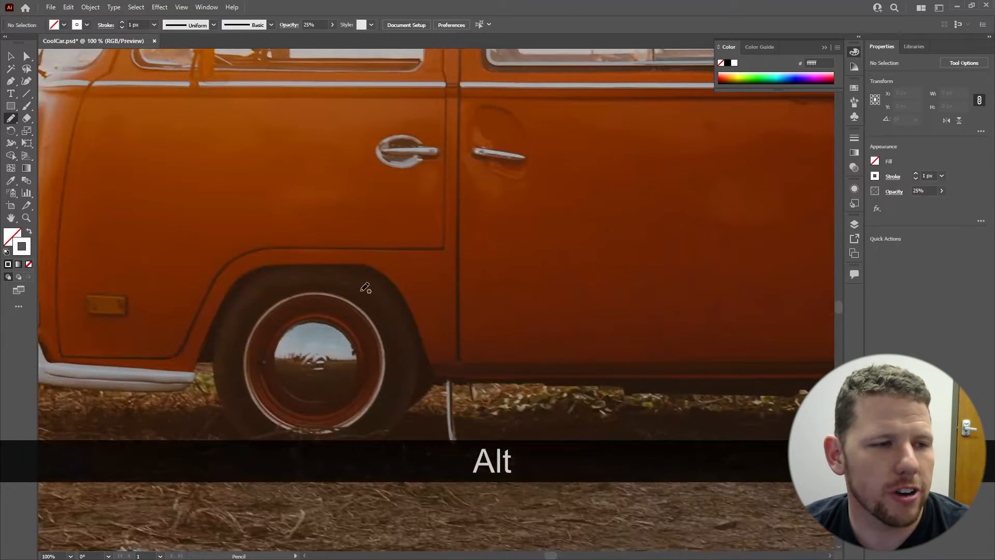
{"action": "left_click_drag", "start_coordinate": [338, 262], "coordinate": [388, 133]}
{"action": "mouse_move", "coordinate": [388, 175]}
{"action": "left_mouse_down"}
{"action": "mouse_move", "coordinate": [353, 175]}
{"action": "mouse_move", "coordinate": [323, 199]}
{"action": "mouse_move", "coordinate": [319, 247]}
{"action": "mouse_move", "coordinate": [348, 265]}
{"action": "mouse_move", "coordinate": [390, 267]}
{"action": "mouse_move", "coordinate": [414, 238]}
{"action": "mouse_move", "coordinate": [405, 191]}
{"action": "mouse_move", "coordinate": [377, 172]}
{"action": "left_mouse_up"}
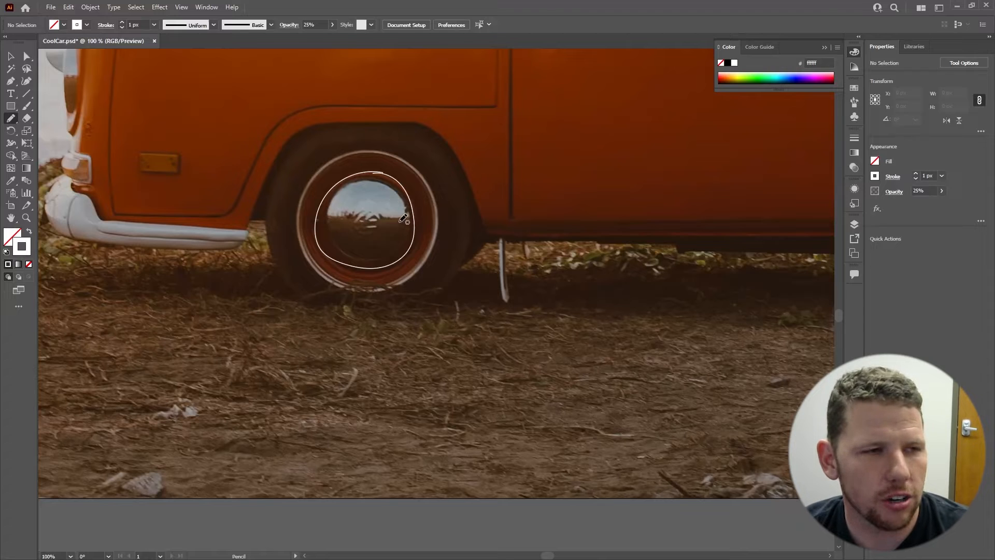
- Select the loop around the front hubcap and display its stroke settings
{"action": "scroll", "coordinate": [371, 228], "scroll_direction": "down", "scroll_amount": 2}
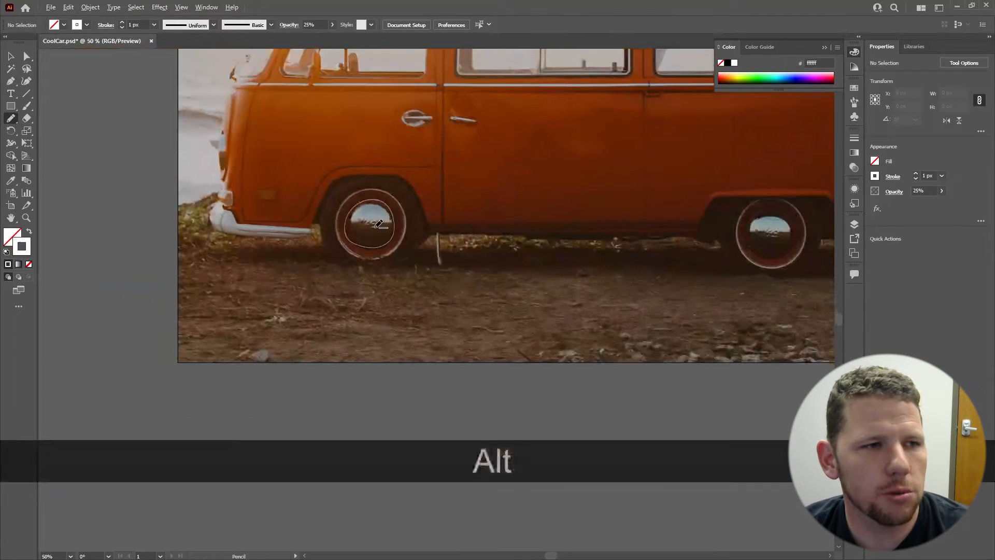
{"action": "left_click_drag", "start_coordinate": [429, 192], "coordinate": [383, 226]}
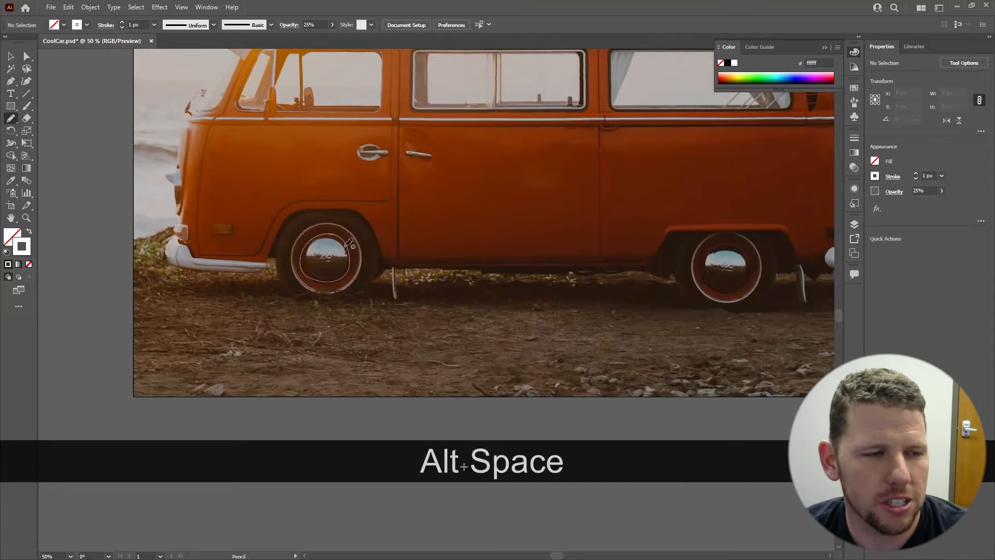
{"action": "key", "text": "v"}
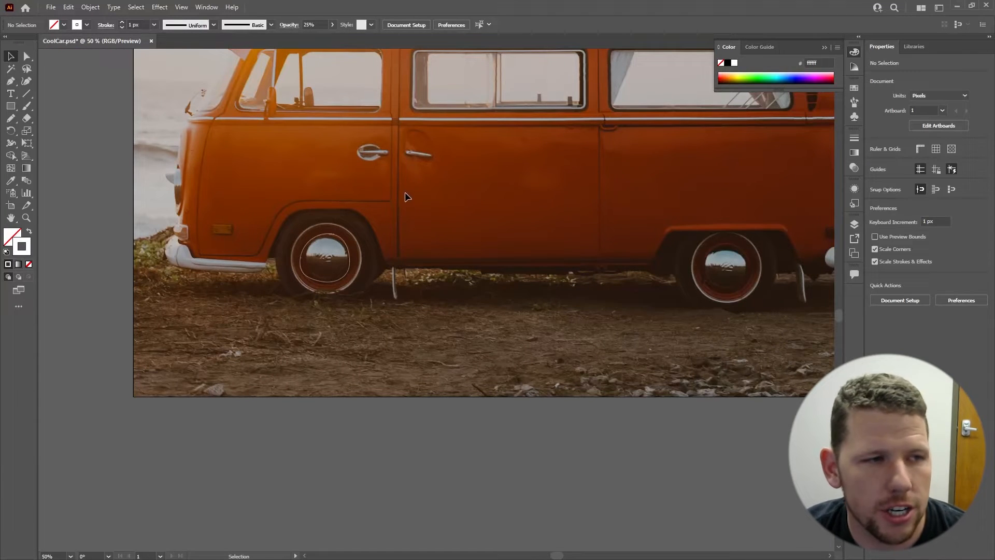
{"action": "left_click_drag", "start_coordinate": [392, 209], "coordinate": [307, 313]}
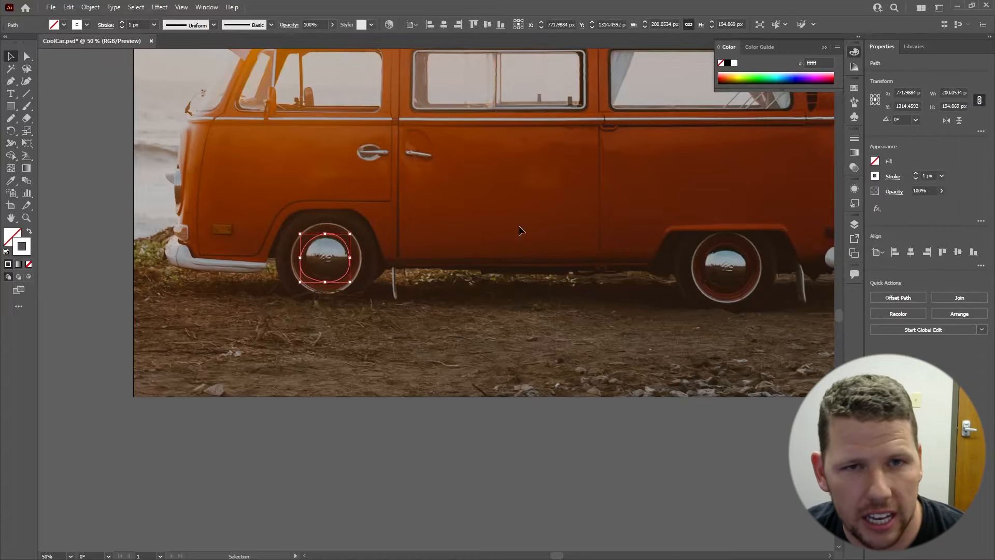
{"action": "left_click", "coordinate": [854, 139]}
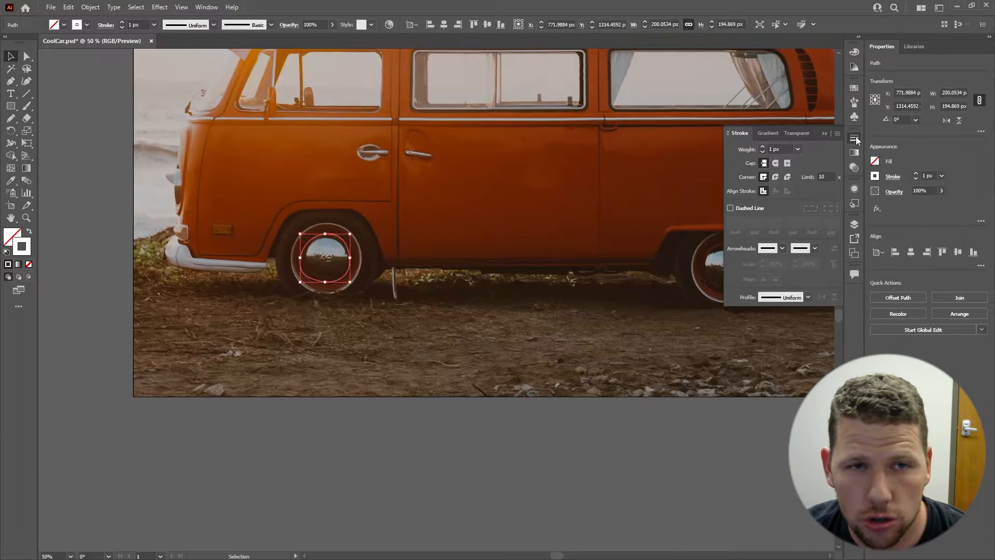
{"action": "left_click", "coordinate": [202, 7]}
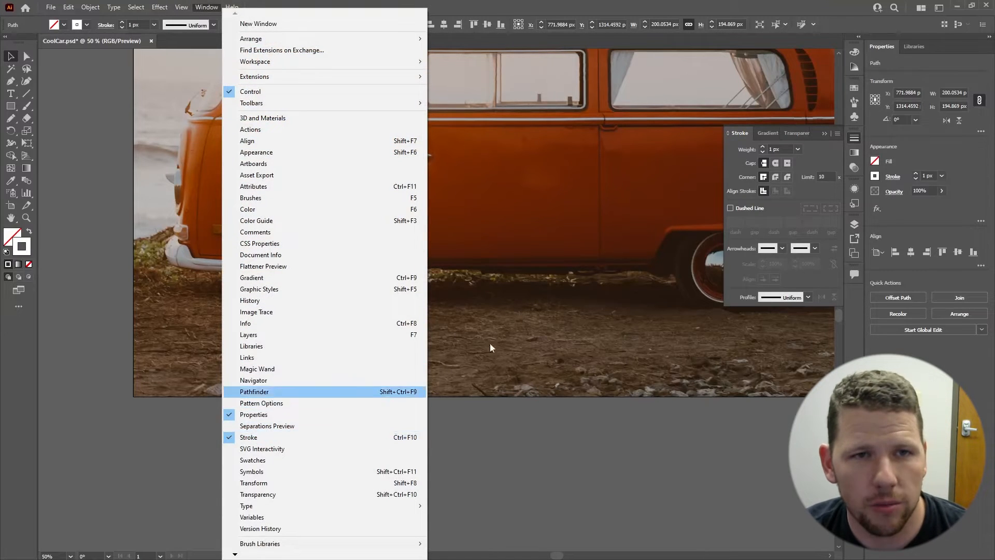
{"action": "left_click", "coordinate": [837, 130]}
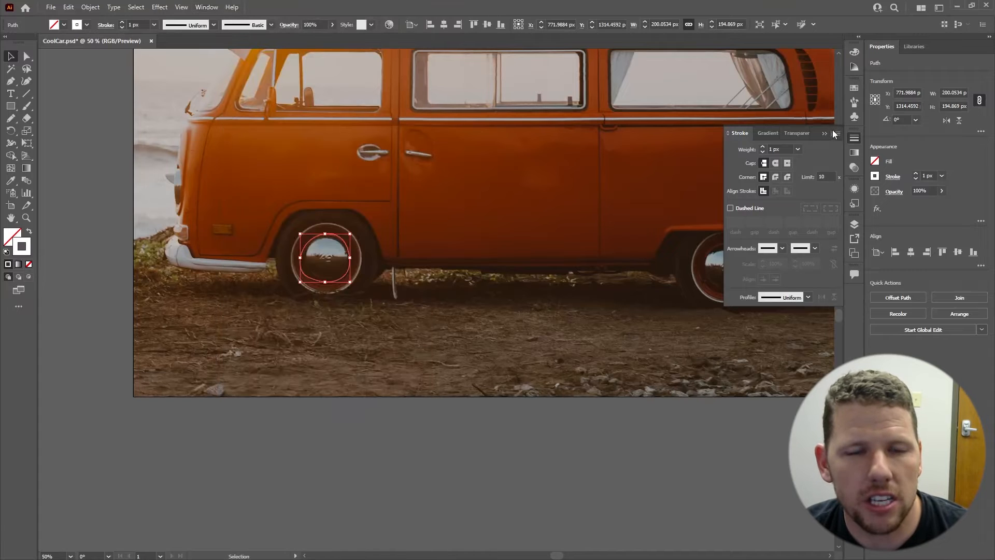
{"action": "left_click", "coordinate": [835, 133]}
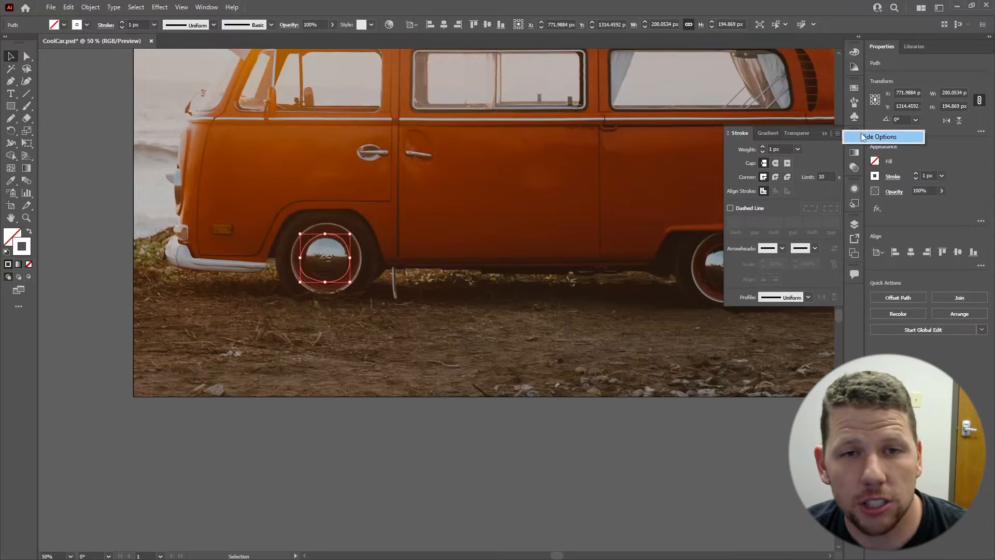
{"action": "left_click", "coordinate": [878, 136]}
{"action": "left_click", "coordinate": [838, 133]}
{"action": "left_click", "coordinate": [858, 136]}
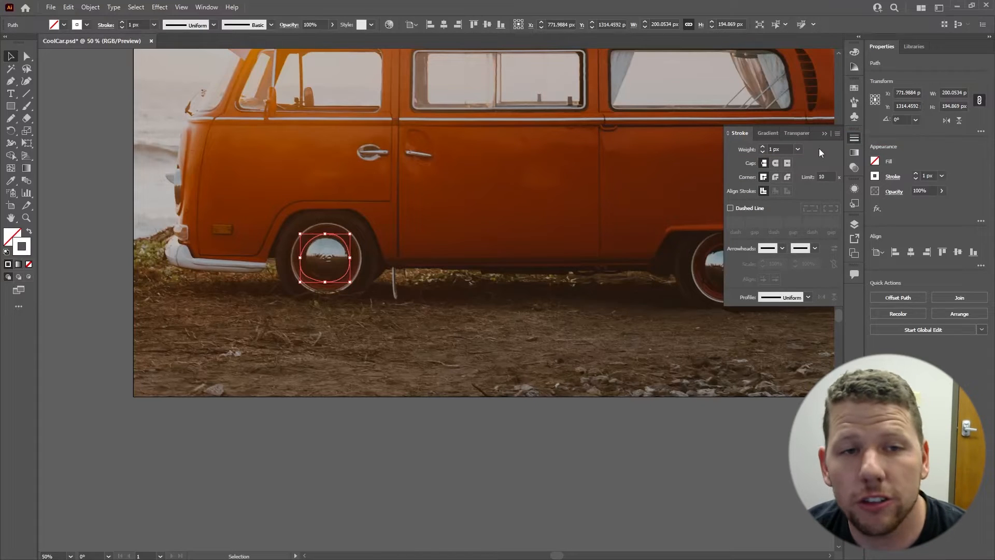
- Set the stroke weight of the front hubcap loop to 12 px
{"action": "left_click", "coordinate": [764, 148]}
{"action": "left_click", "coordinate": [764, 147]}
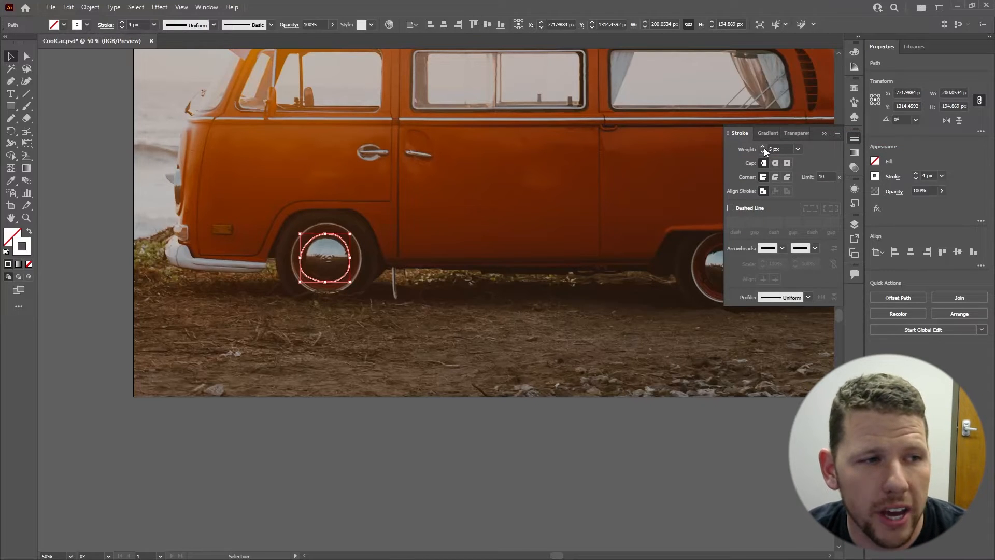
{"action": "left_click", "coordinate": [763, 148]}
{"action": "left_click", "coordinate": [762, 148]}
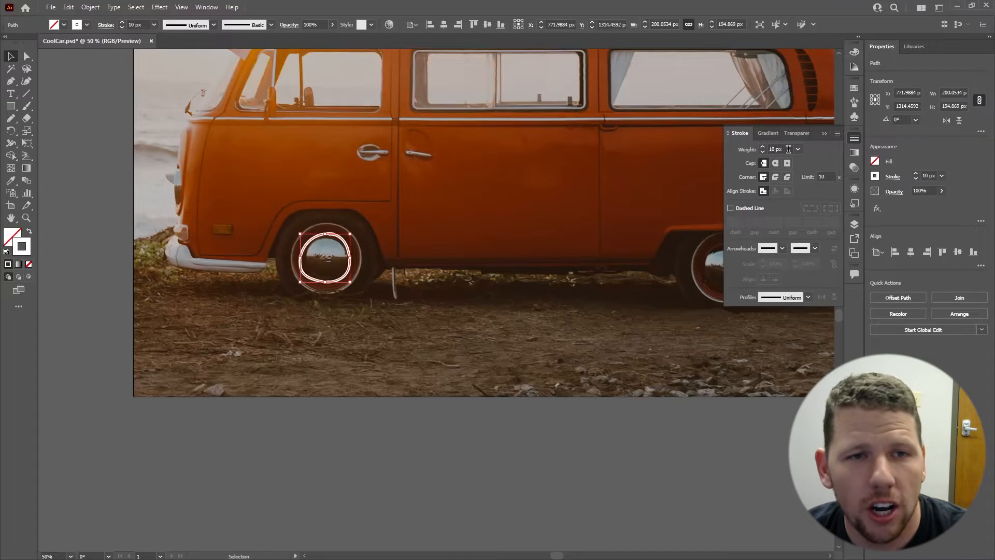
{"action": "left_click", "coordinate": [785, 149]}
{"action": "type", "text": "12"}
{"action": "key", "text": "Return"}
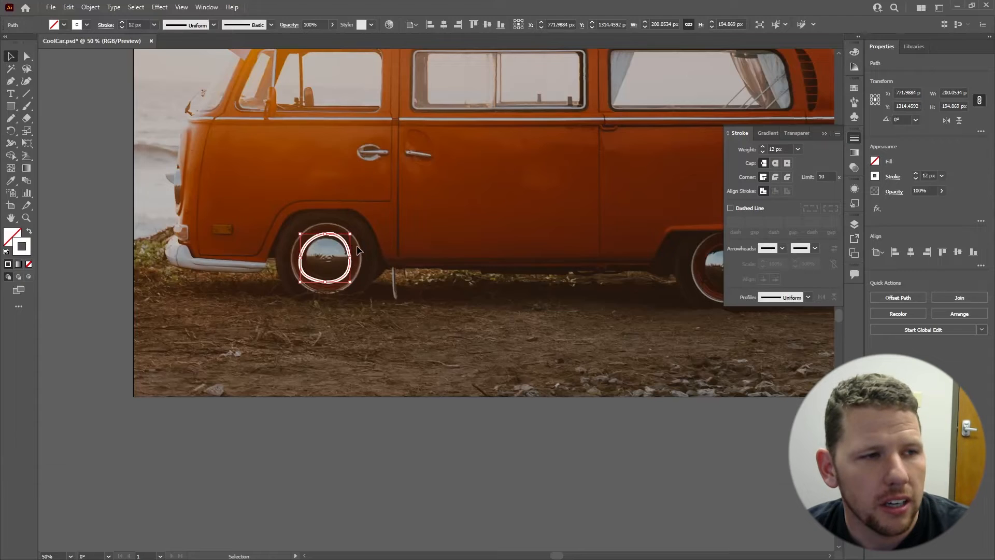
- Draw a slightly curved Pencil line about 979 px long across the van's side panel, starting from its front end
{"action": "scroll", "coordinate": [338, 248], "scroll_direction": "up", "scroll_amount": 3}
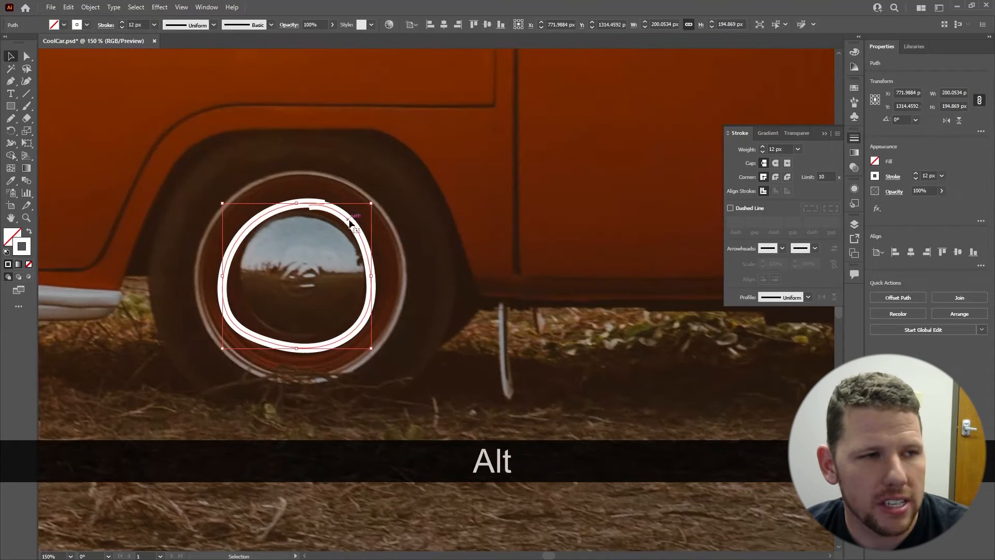
{"action": "scroll", "coordinate": [330, 284], "scroll_direction": "down", "scroll_amount": 5}
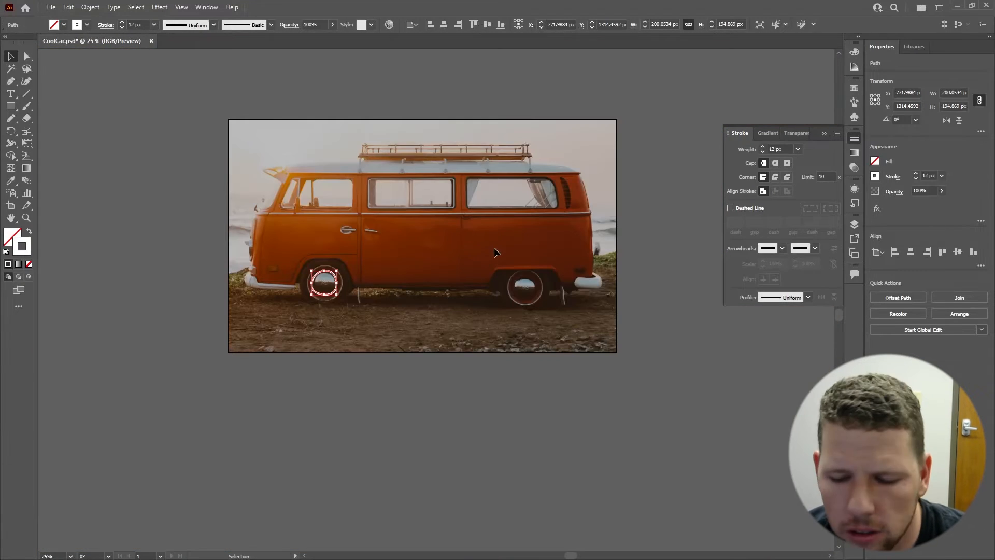
{"action": "key", "text": "n"}
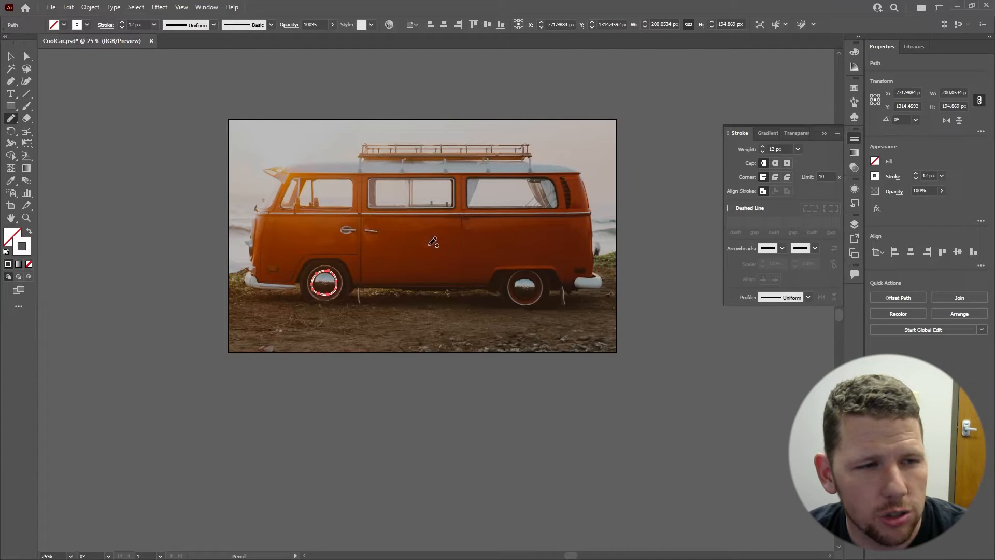
{"action": "left_click_drag", "start_coordinate": [413, 242], "coordinate": [533, 235]}
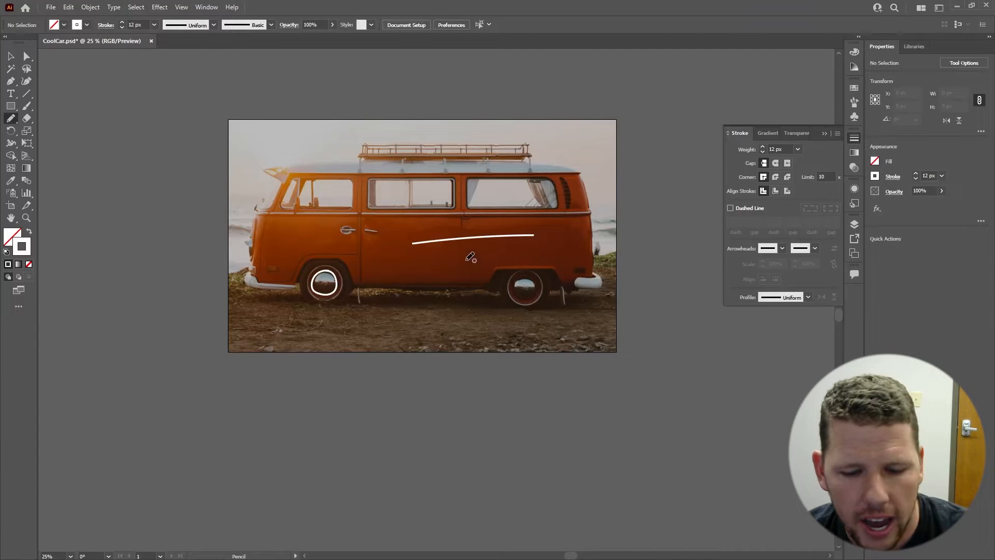
- Apply the Arrow 1 arrowhead to the start point of the curved line on the van's side
{"action": "key", "text": "v"}
{"action": "left_click", "coordinate": [484, 238]}
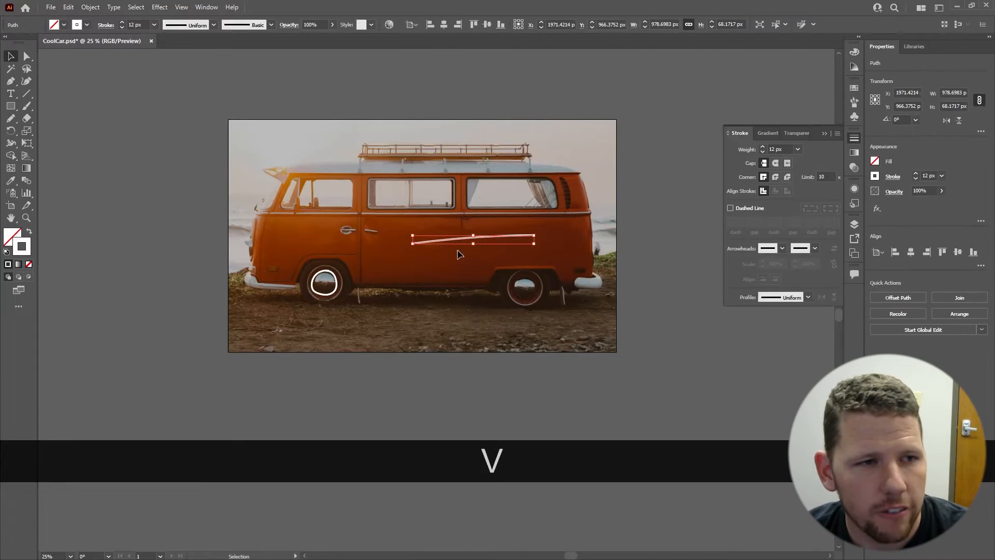
{"action": "scroll", "coordinate": [460, 250], "scroll_direction": "up", "scroll_amount": 3}
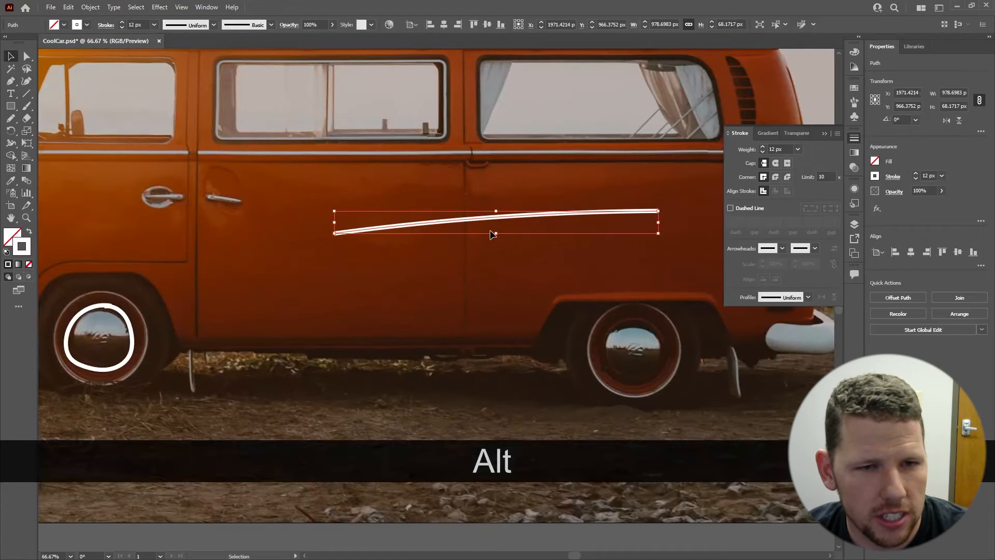
{"action": "left_click", "coordinate": [781, 247]}
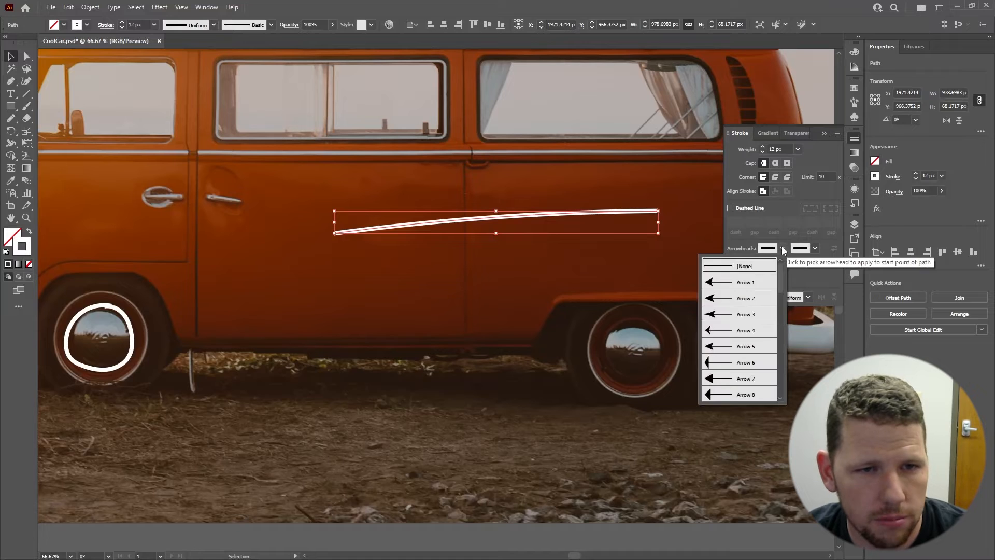
{"action": "left_click", "coordinate": [736, 281]}
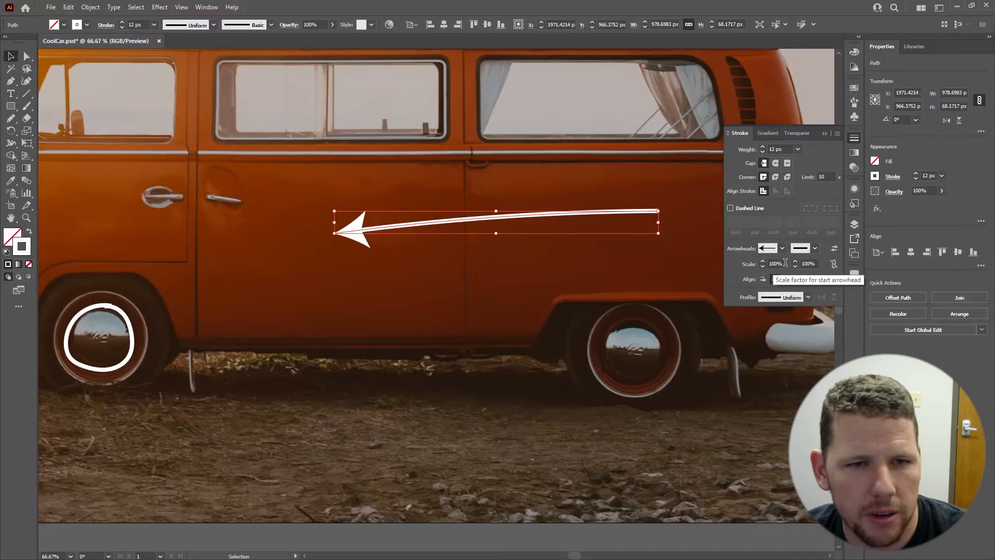
- Scale the curved line's start arrowhead to 45%, after first trying 30%, and deselect the line
{"action": "left_click", "coordinate": [738, 262]}
{"action": "type", "text": "30"}
{"action": "key", "text": "Return"}
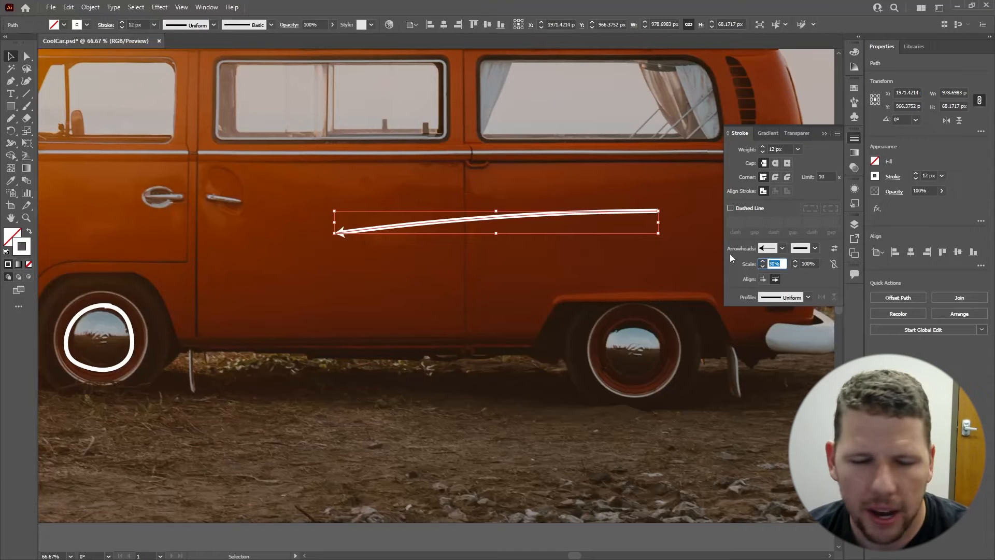
{"action": "type", "text": "45"}
{"action": "key", "text": "Return"}
{"action": "left_click", "coordinate": [494, 294]}
- Draw a second curved Pencil line about 926 px long just below the arrow on the van's side
{"action": "scroll", "coordinate": [495, 294], "scroll_direction": "down", "scroll_amount": 2, "text": "alt"}
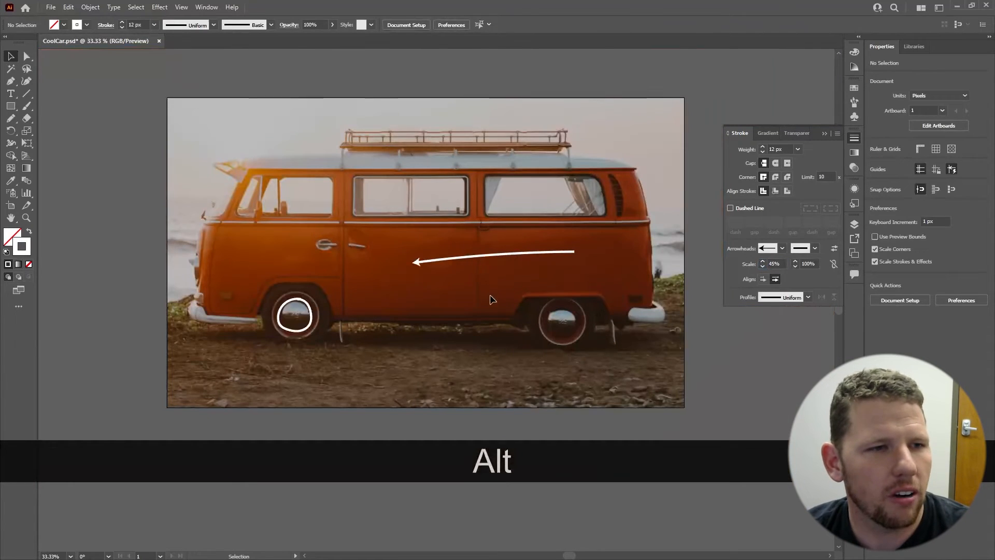
{"action": "key", "text": "n"}
{"action": "left_click_drag", "start_coordinate": [396, 289], "coordinate": [549, 276]}
- Apply the Arrow 1 arrowhead to the start of the lower curved line and scale it to 30%
{"action": "key", "text": "v"}
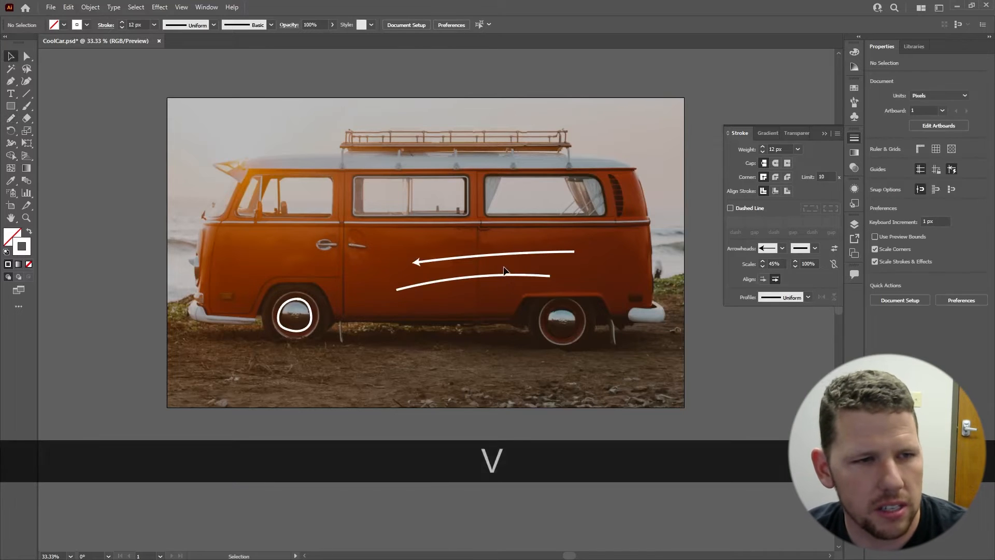
{"action": "left_click", "coordinate": [502, 276]}
{"action": "left_click", "coordinate": [782, 248]}
{"action": "left_click", "coordinate": [767, 282]}
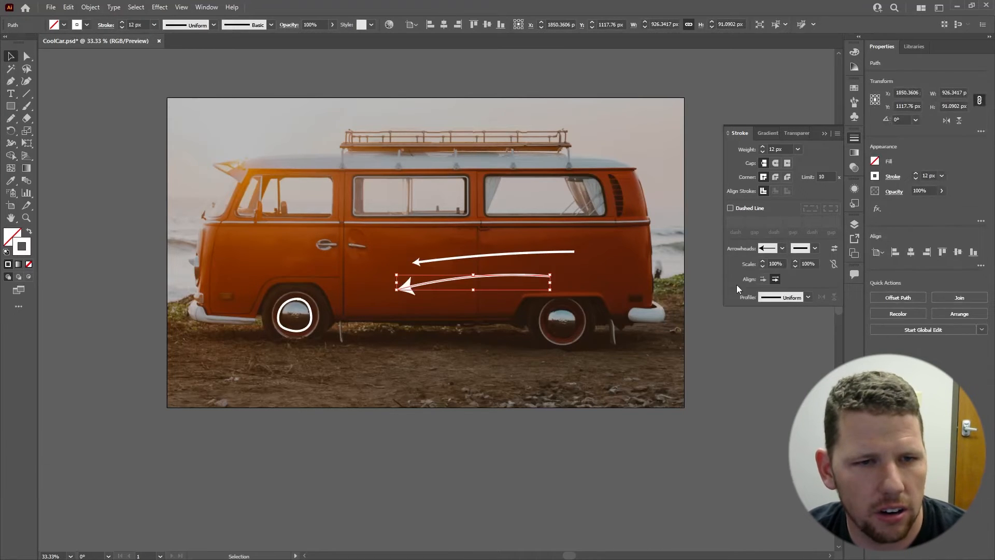
{"action": "left_click", "coordinate": [777, 264]}
{"action": "type", "text": "30"}
{"action": "key", "text": "Return"}
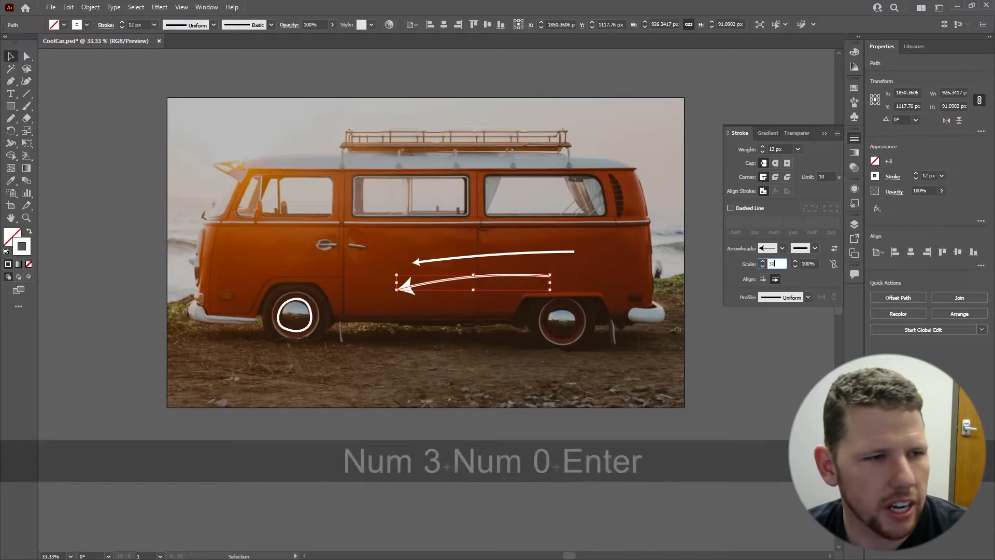
- Set the lower curved line's start arrowhead scale to 40% and deselect the line
{"action": "left_click", "coordinate": [774, 263]}
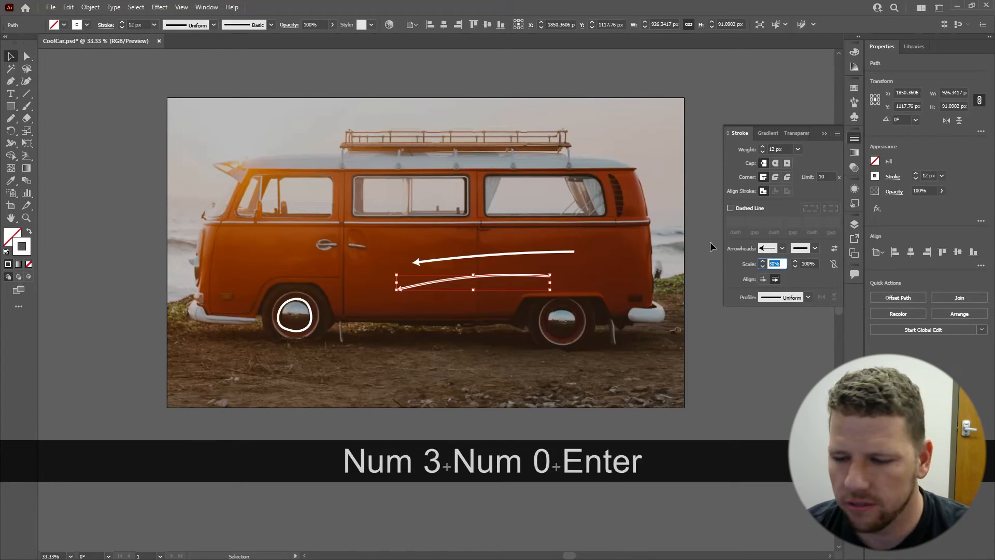
{"action": "type", "text": "40"}
{"action": "key", "text": "Return"}
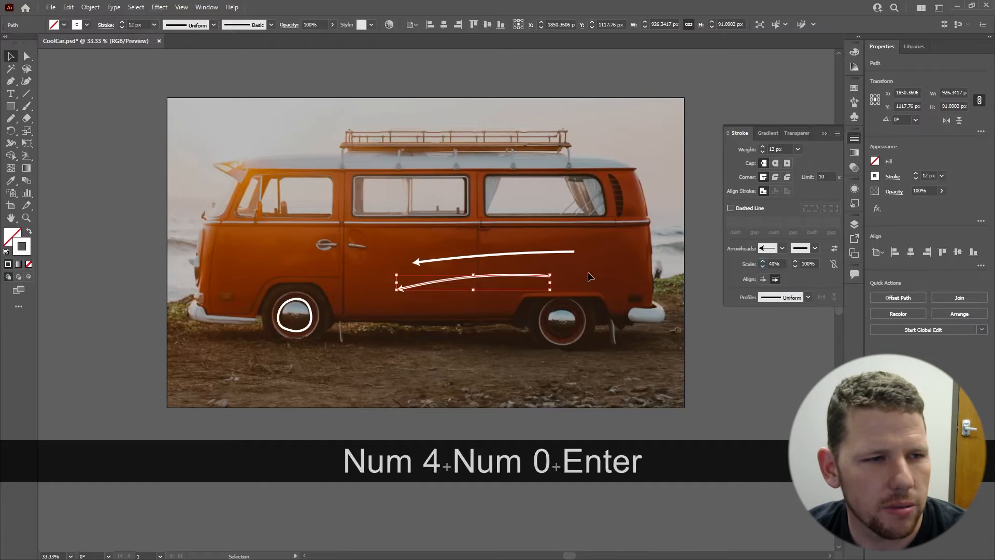
{"action": "left_click", "coordinate": [607, 276]}
- Draw short radiating Pencil lines all around the van's front wheel
{"action": "key", "text": "n"}
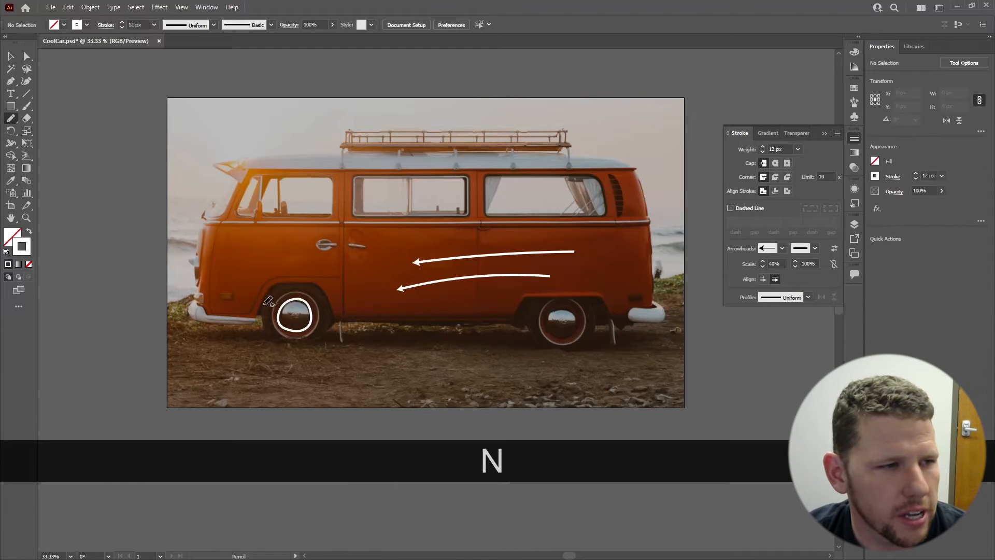
{"action": "mouse_move", "coordinate": [262, 321]}
{"action": "left_mouse_down"}
{"action": "mouse_move", "coordinate": [244, 299]}
{"action": "mouse_move", "coordinate": [266, 269]}
{"action": "mouse_move", "coordinate": [306, 263]}
{"action": "mouse_move", "coordinate": [333, 272]}
{"action": "left_mouse_up"}
{"action": "mouse_move", "coordinate": [331, 307]}
{"action": "left_mouse_down"}
{"action": "mouse_move", "coordinate": [354, 299]}
{"action": "mouse_move", "coordinate": [341, 330]}
{"action": "mouse_move", "coordinate": [358, 339]}
{"action": "mouse_move", "coordinate": [330, 356]}
{"action": "left_mouse_up"}
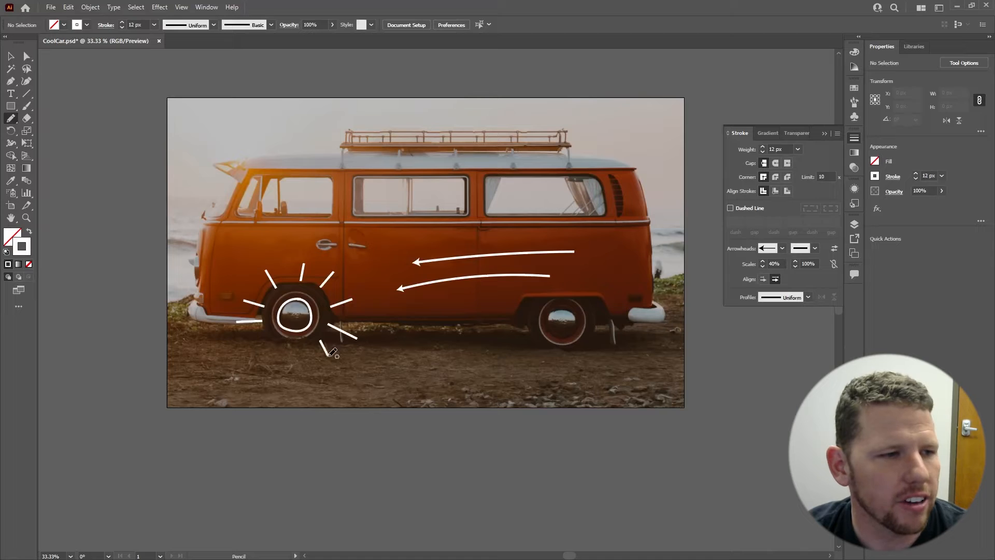
{"action": "left_click_drag", "start_coordinate": [270, 332], "coordinate": [250, 343]}
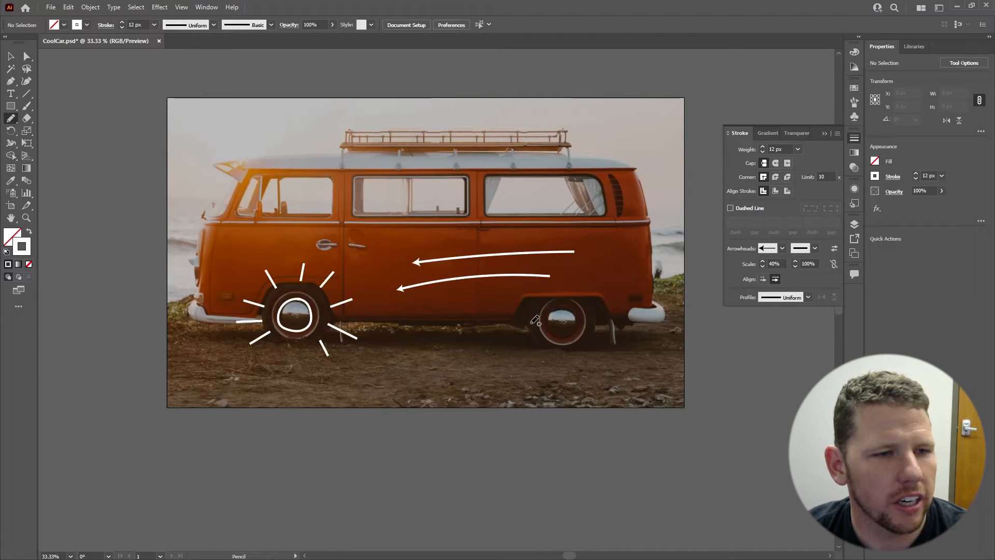
- Draw short radiating Pencil lines around the rear wheel and a closed outline around its hubcap
{"action": "mouse_move", "coordinate": [530, 324]}
{"action": "left_mouse_down"}
{"action": "mouse_move", "coordinate": [498, 326]}
{"action": "mouse_move", "coordinate": [504, 347]}
{"action": "left_mouse_up"}
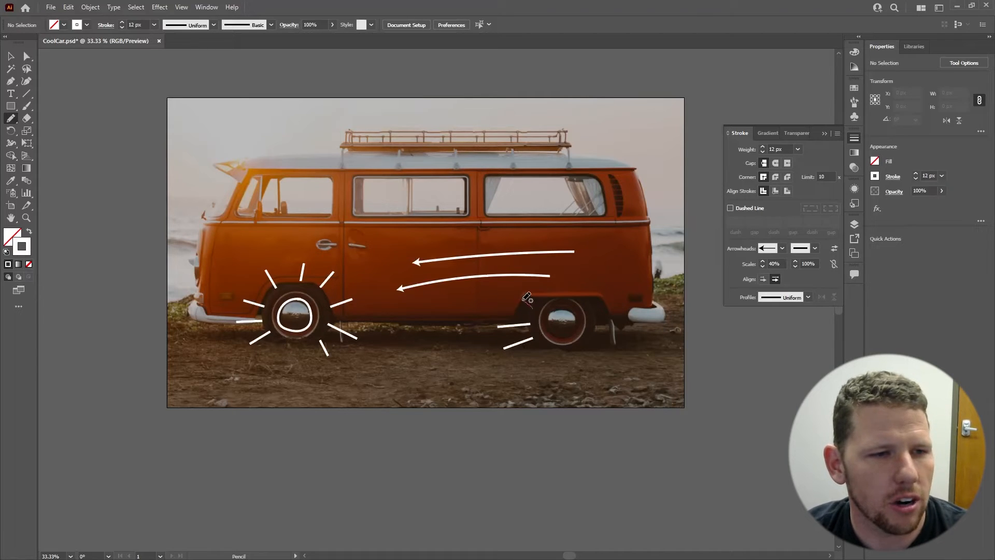
{"action": "mouse_move", "coordinate": [523, 301]}
{"action": "left_mouse_down"}
{"action": "mouse_move", "coordinate": [559, 276]}
{"action": "mouse_move", "coordinate": [577, 278]}
{"action": "mouse_move", "coordinate": [605, 299]}
{"action": "mouse_move", "coordinate": [613, 327]}
{"action": "mouse_move", "coordinate": [593, 359]}
{"action": "left_mouse_up"}
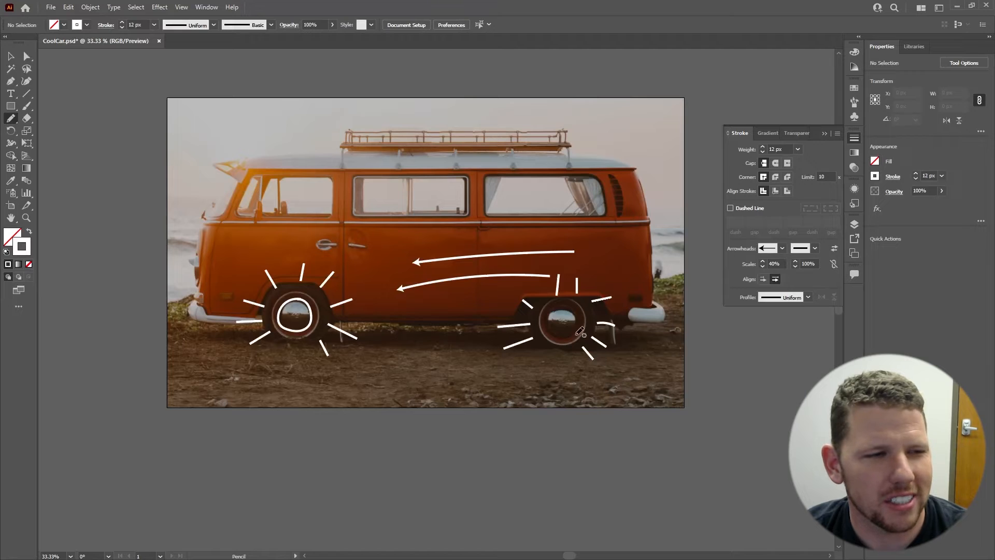
{"action": "mouse_move", "coordinate": [570, 304]}
{"action": "left_mouse_down"}
{"action": "mouse_move", "coordinate": [546, 322]}
{"action": "mouse_move", "coordinate": [559, 336]}
{"action": "mouse_move", "coordinate": [577, 326]}
{"action": "mouse_move", "coordinate": [572, 303]}
{"action": "left_mouse_up"}
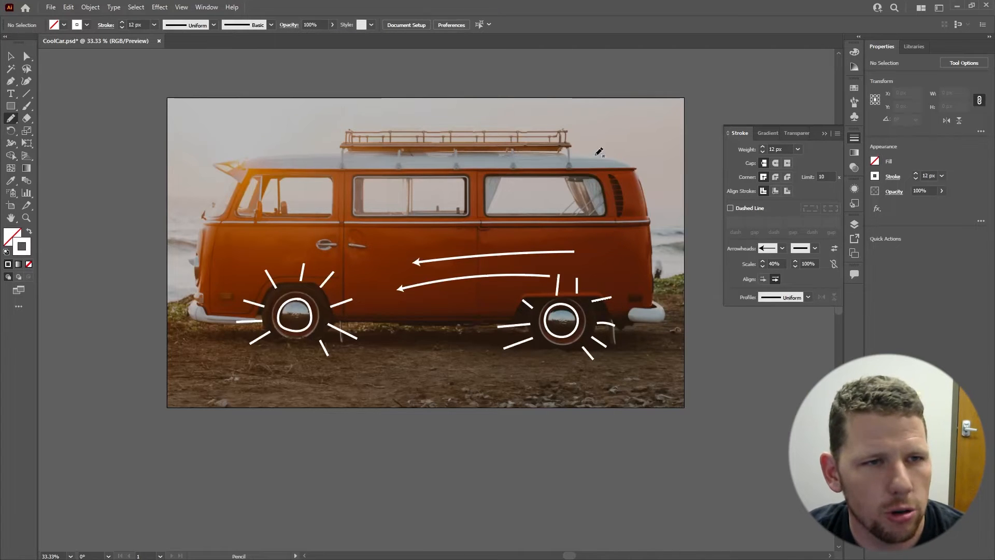
- Draw four short wavy Pencil lines trailing behind the van, stacked from the roof down to the rear bumper
{"action": "left_click_drag", "start_coordinate": [596, 154], "coordinate": [684, 152]}
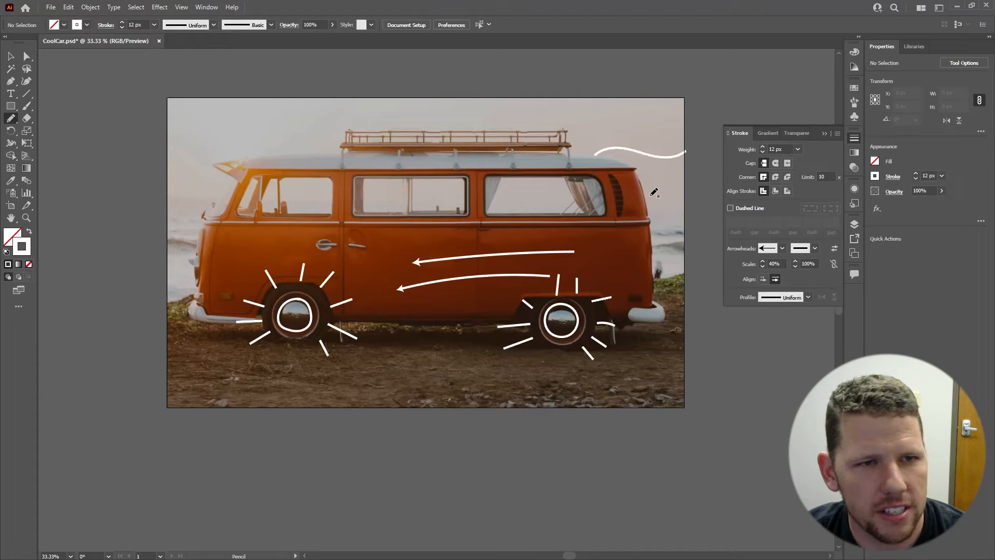
{"action": "left_click_drag", "start_coordinate": [680, 191], "coordinate": [710, 193]}
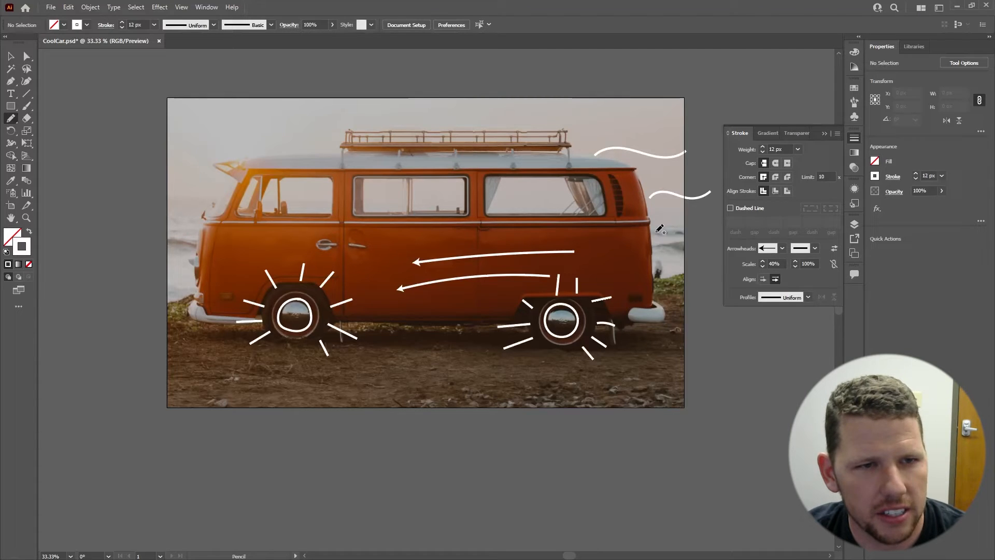
{"action": "mouse_move", "coordinate": [656, 236]}
{"action": "left_mouse_down"}
{"action": "mouse_move", "coordinate": [689, 219]}
{"action": "mouse_move", "coordinate": [710, 229]}
{"action": "left_mouse_up"}
{"action": "left_click_drag", "start_coordinate": [664, 266], "coordinate": [705, 264]}
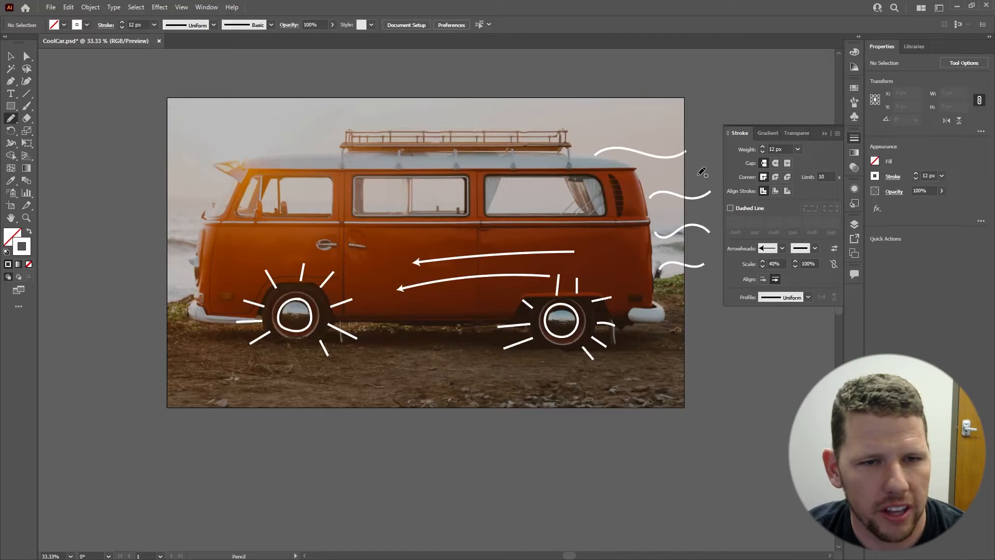
- Select the four wavy lines behind the van and apply the width profile that tapers at both ends
{"action": "key", "text": "v"}
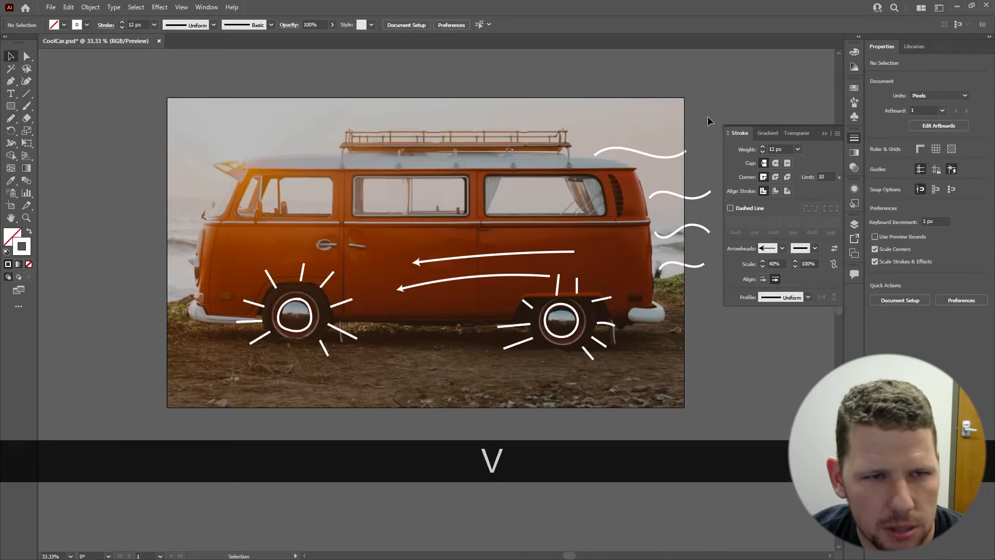
{"action": "left_click", "coordinate": [662, 192]}
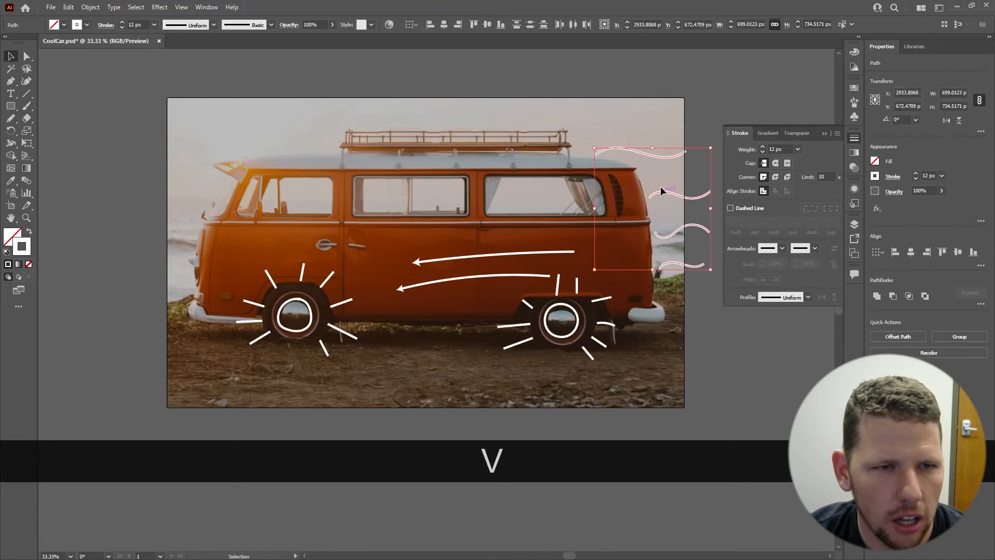
{"action": "left_click", "coordinate": [808, 297]}
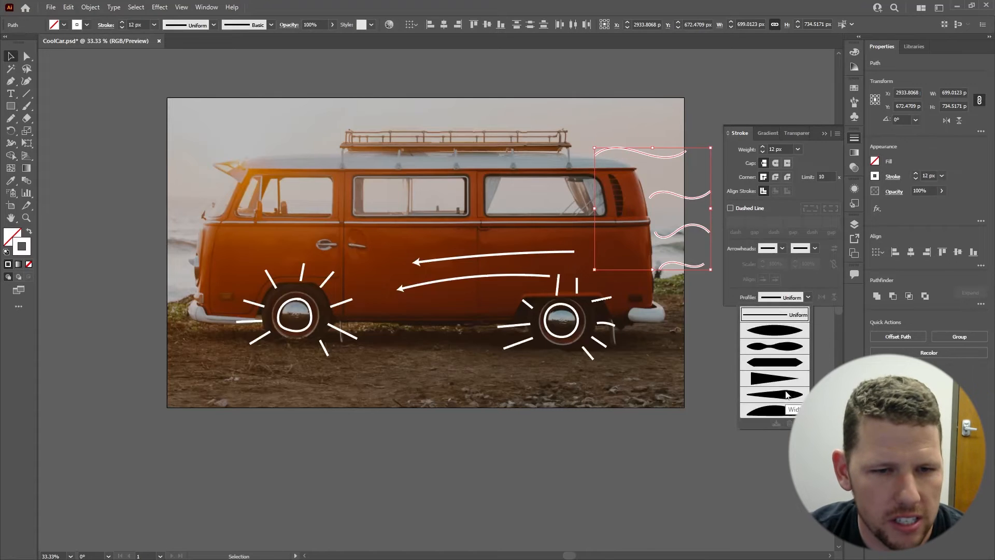
{"action": "left_click", "coordinate": [767, 331]}
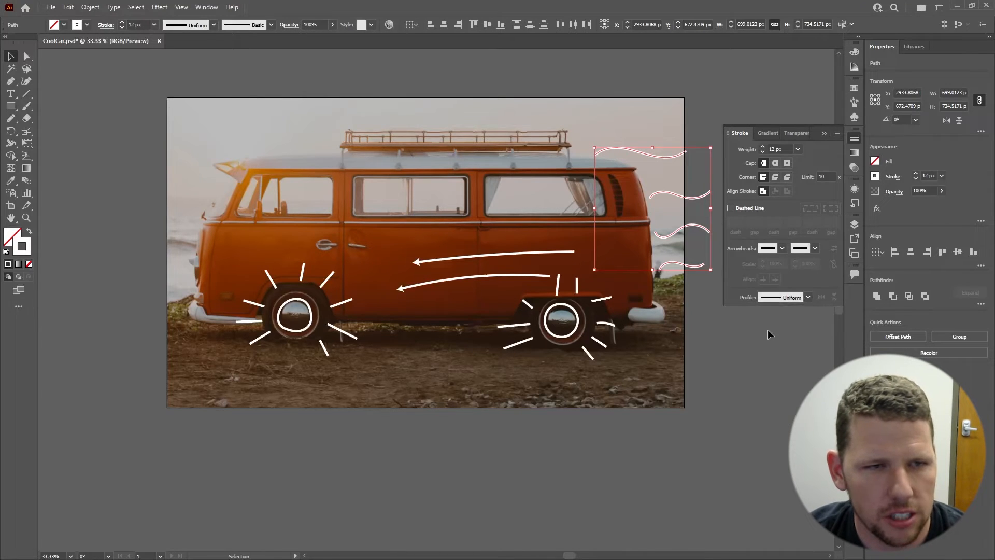
- Raise the stroke weight of the four wavy lines to 25 px and deselect them
{"action": "left_click", "coordinate": [763, 147]}
{"action": "left_click", "coordinate": [763, 148]}
{"action": "left_click", "coordinate": [762, 148]}
{"action": "left_click", "coordinate": [762, 148]}
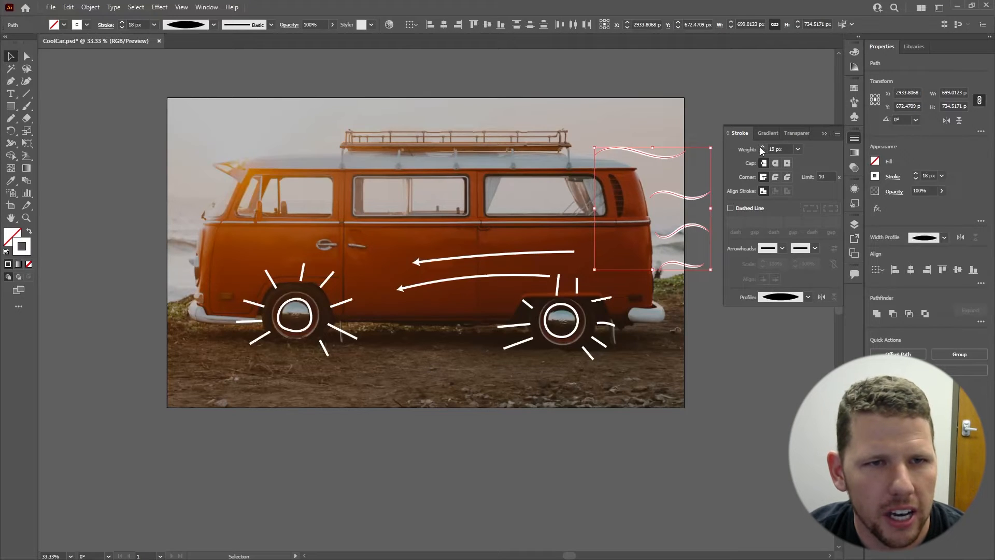
{"action": "left_click", "coordinate": [762, 147]}
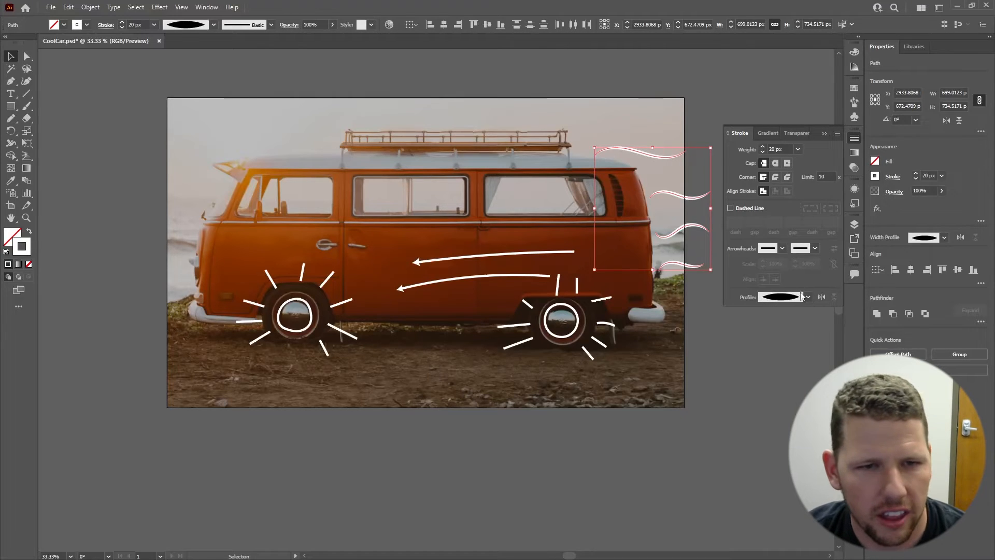
{"action": "left_click", "coordinate": [762, 147]}
{"action": "left_click", "coordinate": [762, 146]}
{"action": "left_click", "coordinate": [762, 146]}
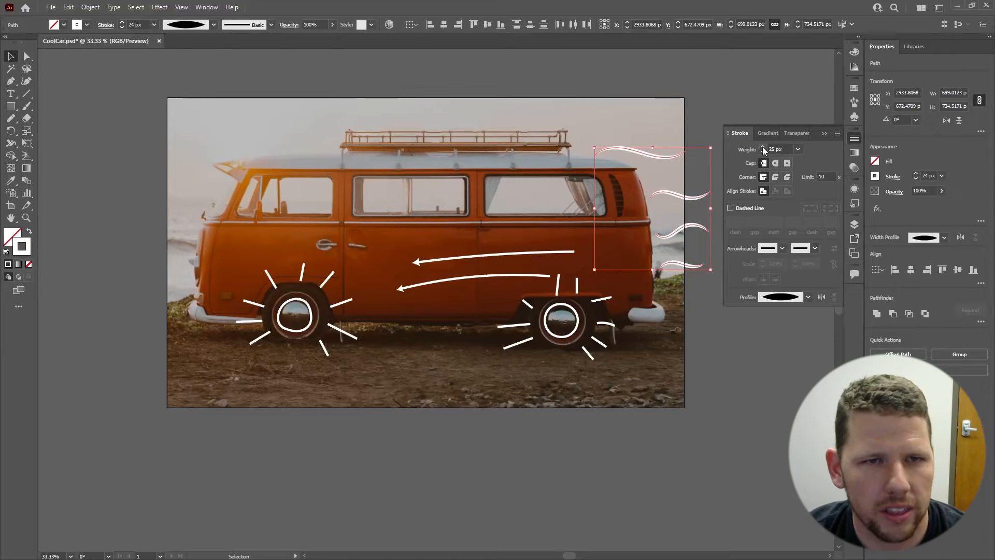
{"action": "left_click", "coordinate": [658, 95]}
- Draw a five-pointed star with the Pencil in the sky above the front of the van
{"action": "left_click_drag", "start_coordinate": [691, 128], "coordinate": [654, 106]}
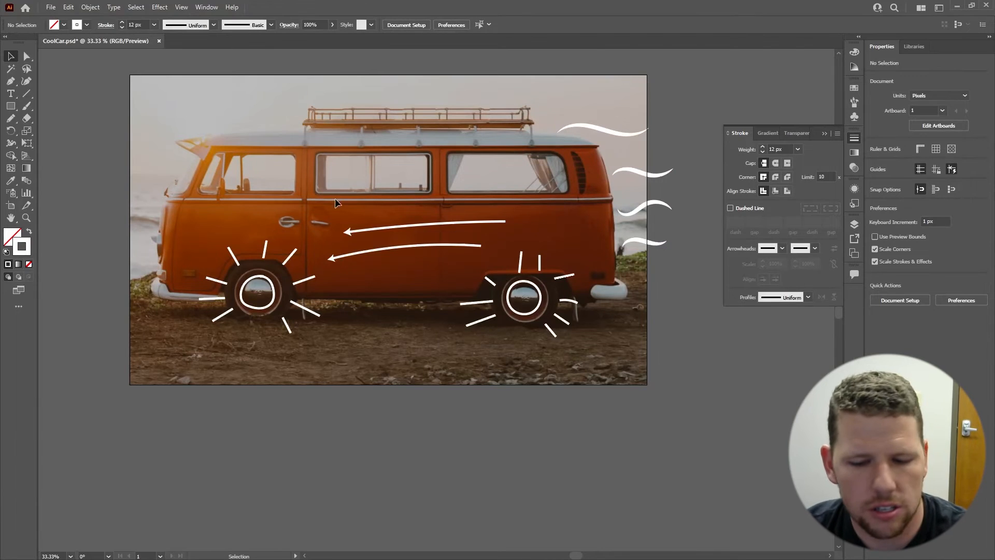
{"action": "key", "text": "n"}
{"action": "mouse_move", "coordinate": [158, 92]}
{"action": "left_mouse_down"}
{"action": "mouse_move", "coordinate": [145, 125]}
{"action": "mouse_move", "coordinate": [169, 123]}
{"action": "mouse_move", "coordinate": [171, 143]}
{"action": "mouse_move", "coordinate": [186, 114]}
{"action": "mouse_move", "coordinate": [207, 117]}
{"action": "mouse_move", "coordinate": [191, 105]}
{"action": "mouse_move", "coordinate": [198, 85]}
{"action": "mouse_move", "coordinate": [159, 93]}
{"action": "left_mouse_up"}
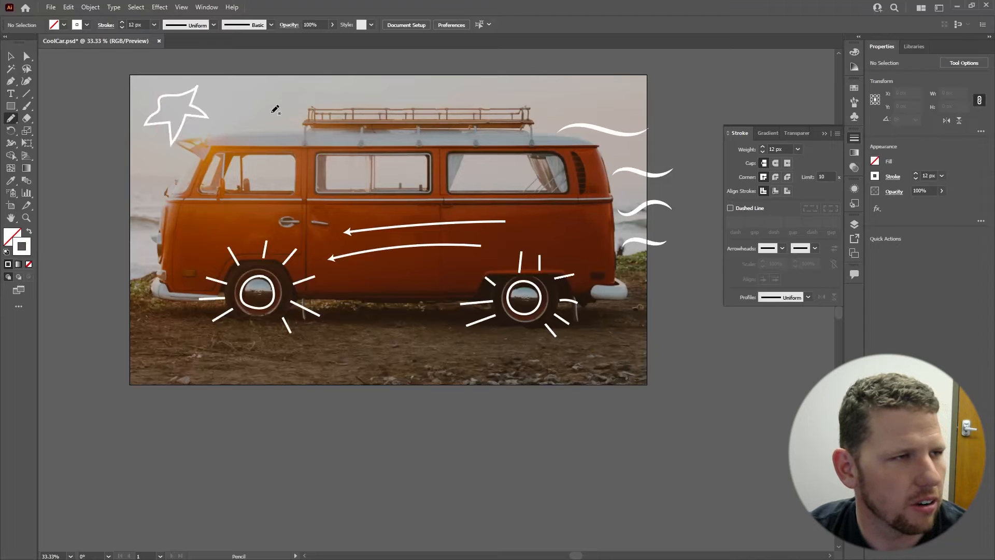
- Move the anchor at the star's upper-left tip outward with Direct Selection and deselect the star
{"action": "key", "text": "a"}
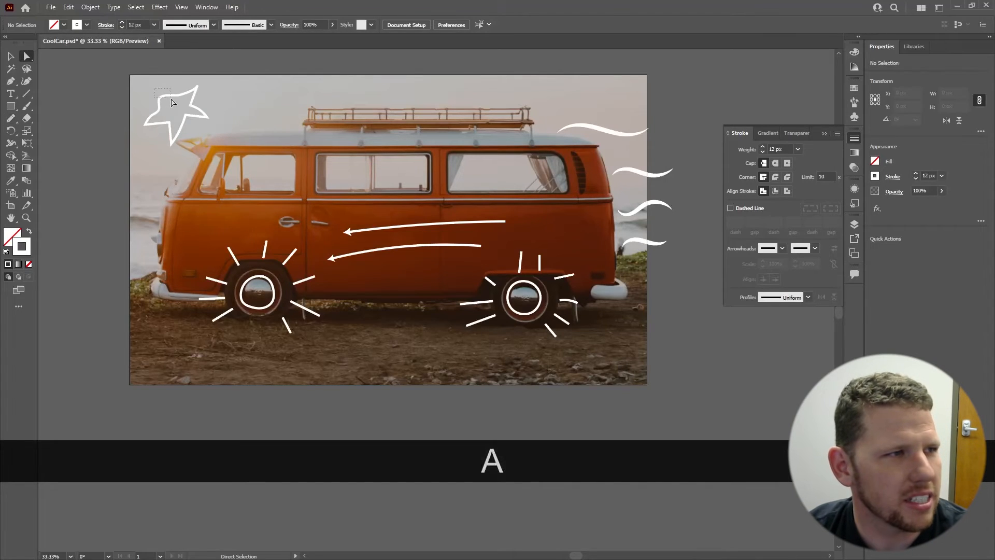
{"action": "left_click", "coordinate": [163, 98]}
{"action": "left_click_drag", "start_coordinate": [163, 97], "coordinate": [155, 91]}
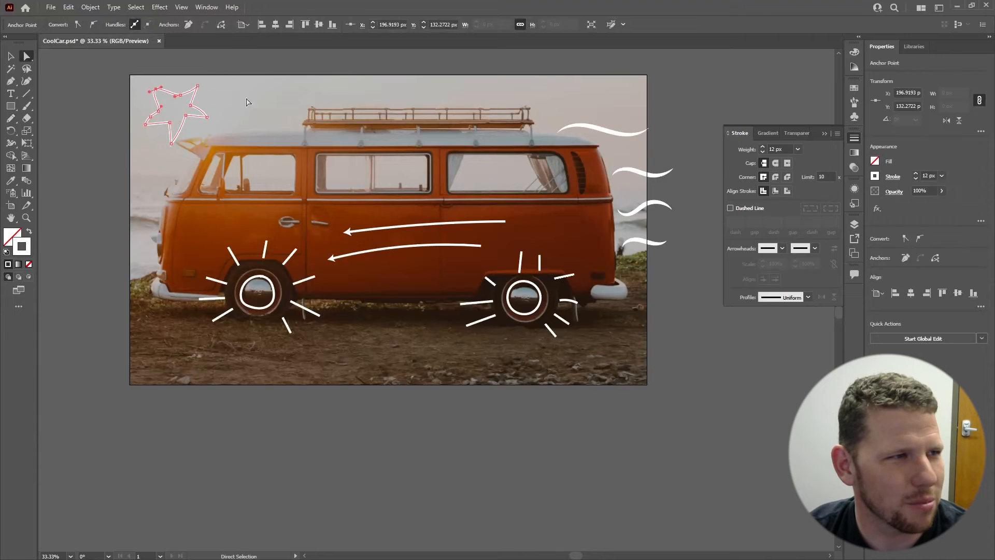
{"action": "left_click", "coordinate": [260, 126]}
- Apply Round Join corners to the star's stroke and deselect it
{"action": "scroll", "coordinate": [182, 109], "scroll_direction": "up", "scroll_amount": 2}
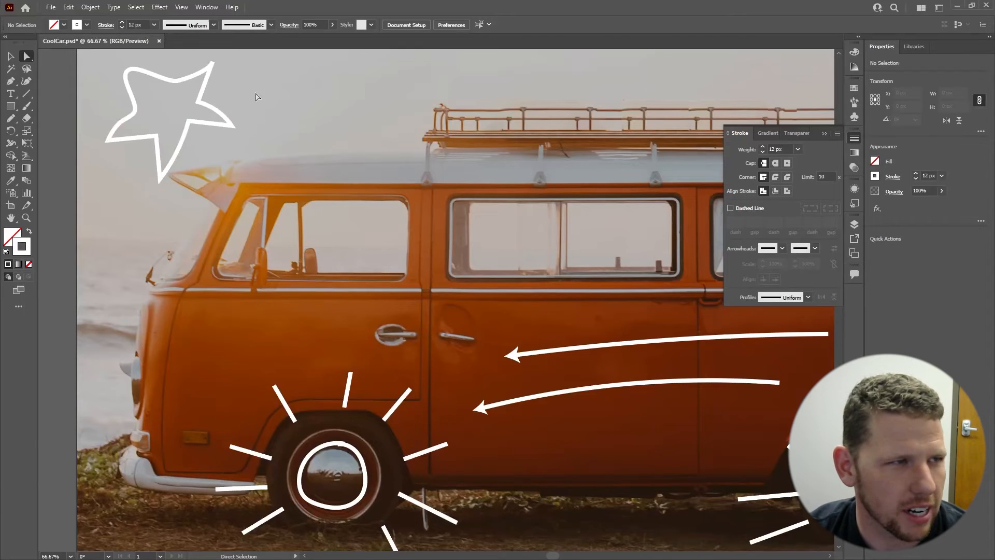
{"action": "key", "text": "v"}
{"action": "left_click", "coordinate": [166, 159]}
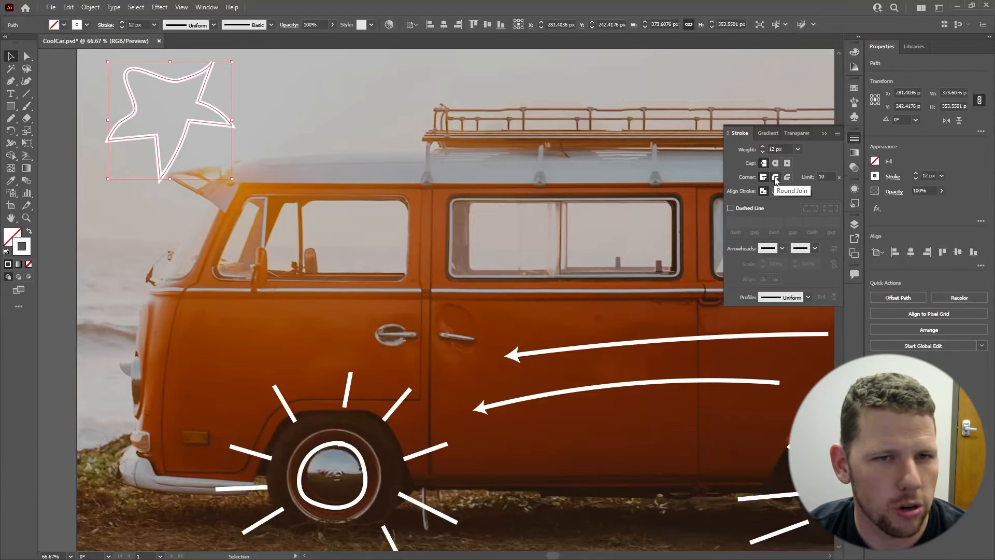
{"action": "left_click", "coordinate": [776, 178]}
{"action": "left_click", "coordinate": [249, 94]}
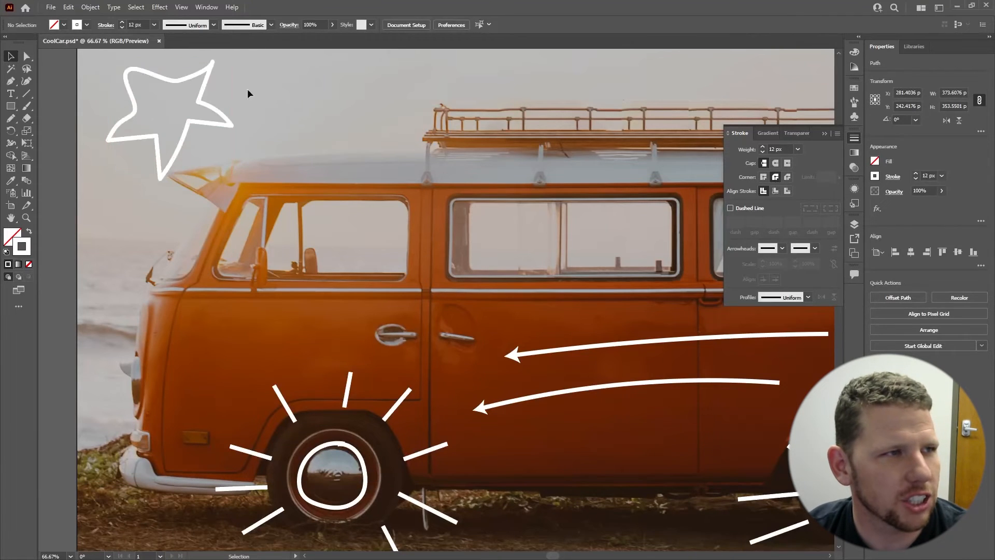
- Scale the star down to roughly half its size and deselect it
{"action": "left_click", "coordinate": [205, 83]}
{"action": "mouse_move", "coordinate": [236, 62]}
{"action": "left_mouse_down"}
{"action": "mouse_move", "coordinate": [162, 144]}
{"action": "mouse_move", "coordinate": [193, 91]}
{"action": "left_mouse_up"}
{"action": "left_click", "coordinate": [299, 162]}
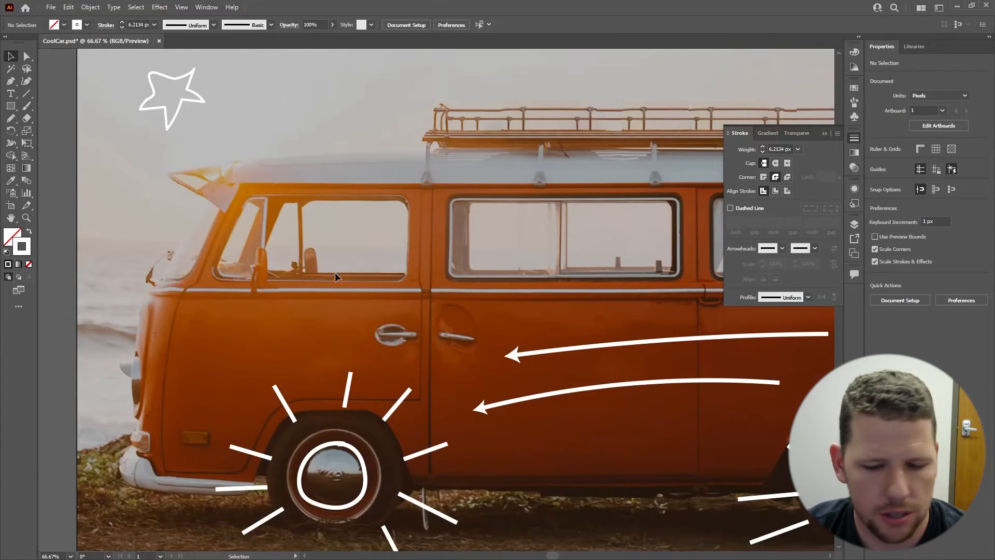
- Draw a head-and-shoulders Pencil outline about 187 by 195 px in the front side window, undoing the first attempt
{"action": "key", "text": "n"}
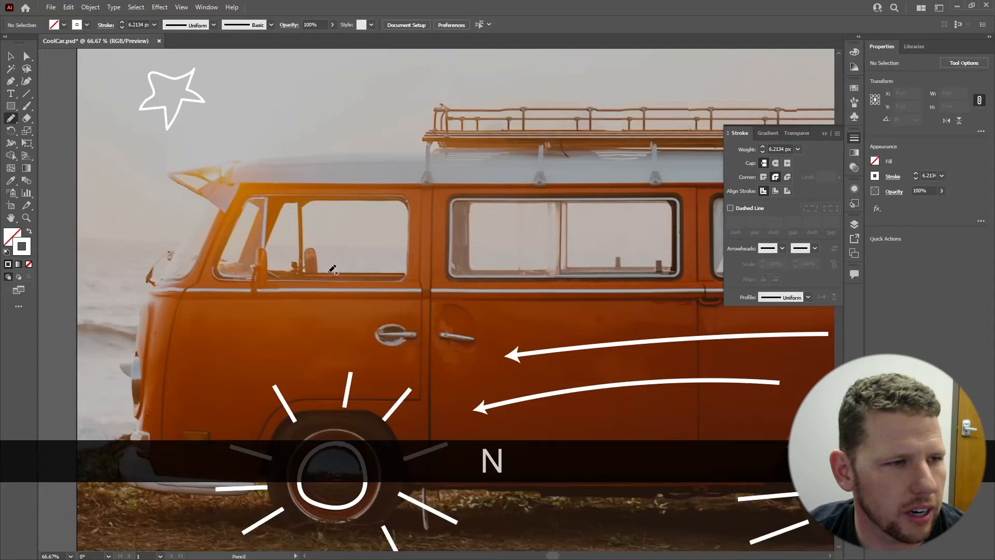
{"action": "mouse_move", "coordinate": [329, 272]}
{"action": "left_mouse_down"}
{"action": "mouse_move", "coordinate": [344, 249]}
{"action": "mouse_move", "coordinate": [337, 229]}
{"action": "mouse_move", "coordinate": [358, 213]}
{"action": "mouse_move", "coordinate": [374, 228]}
{"action": "mouse_move", "coordinate": [378, 272]}
{"action": "left_mouse_up"}
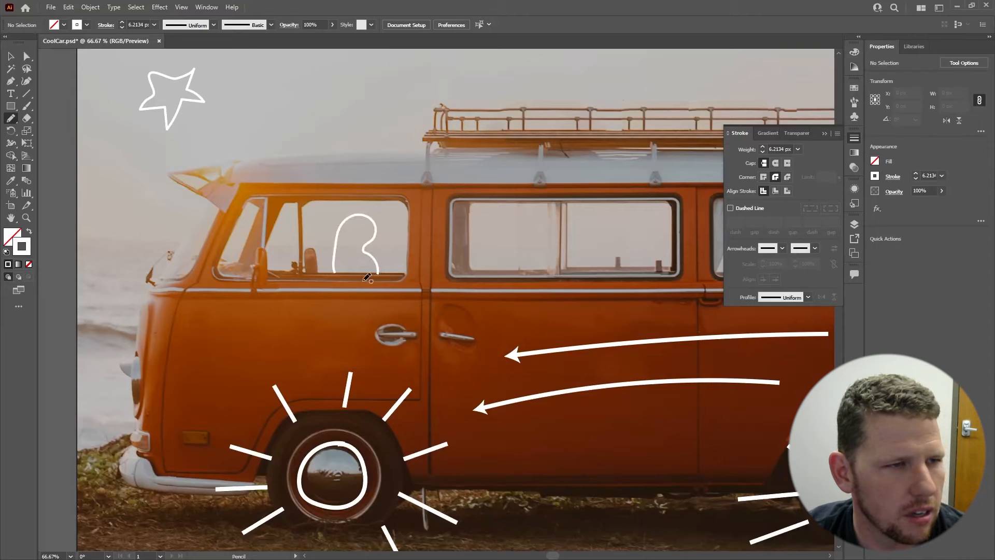
{"action": "key", "text": "ctrl+z"}
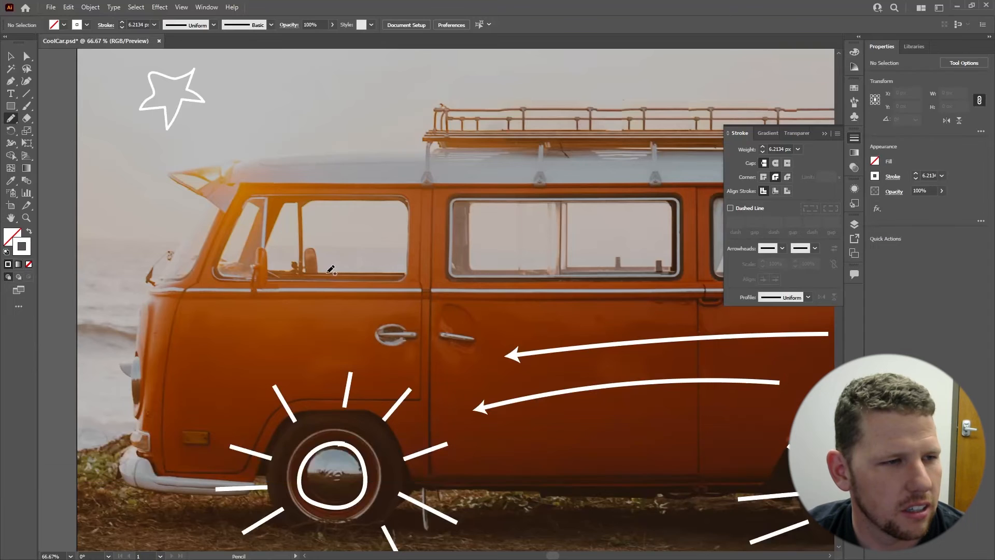
{"action": "mouse_move", "coordinate": [327, 272]}
{"action": "left_mouse_down"}
{"action": "mouse_move", "coordinate": [348, 247]}
{"action": "mouse_move", "coordinate": [340, 225]}
{"action": "mouse_move", "coordinate": [353, 211]}
{"action": "mouse_move", "coordinate": [372, 216]}
{"action": "mouse_move", "coordinate": [365, 245]}
{"action": "mouse_move", "coordinate": [387, 273]}
{"action": "left_mouse_up"}
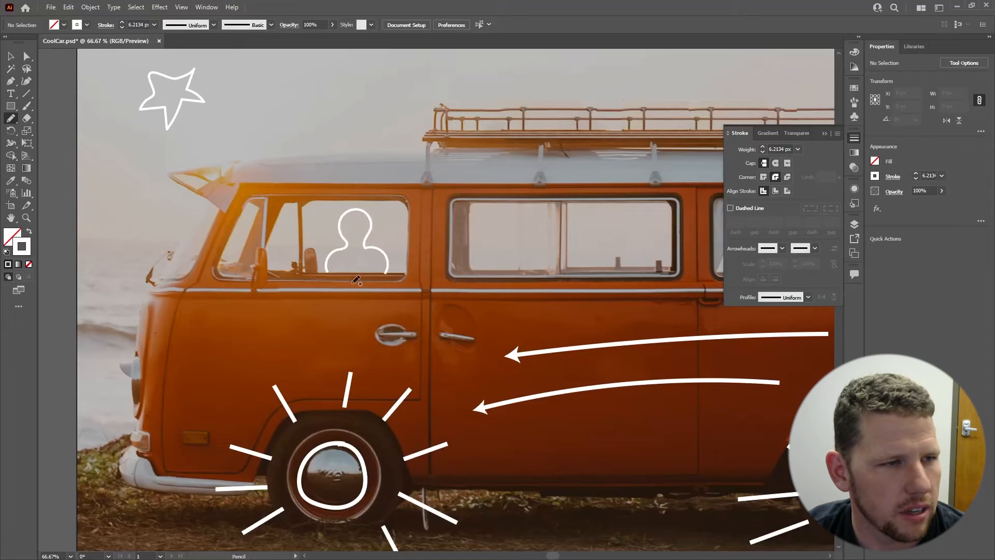
- Select the head-and-shoulders outline and turn on Dashed Line for its stroke
{"action": "key", "text": "v"}
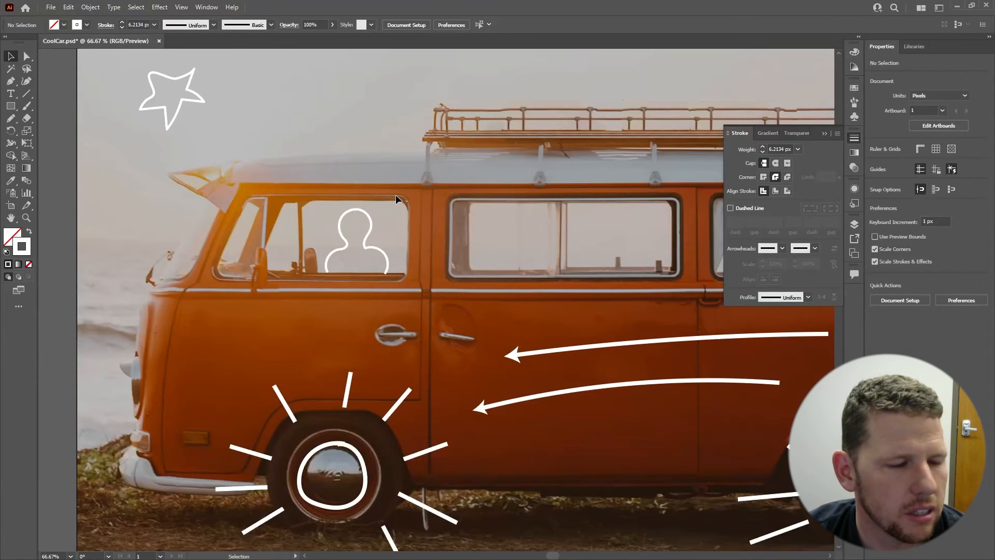
{"action": "left_click", "coordinate": [340, 268]}
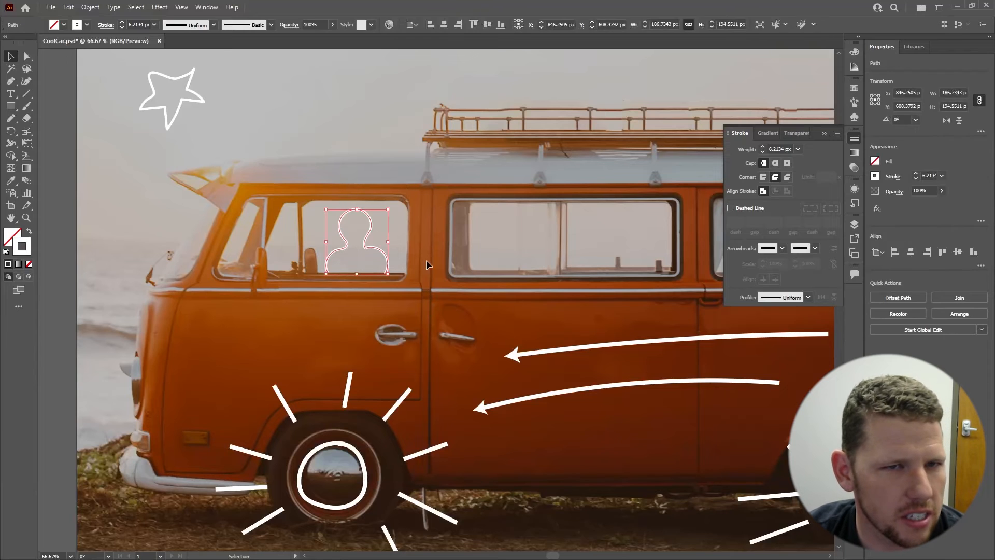
{"action": "left_click", "coordinate": [729, 207]}
{"action": "scroll", "coordinate": [362, 251], "scroll_direction": "up", "scroll_amount": 3}
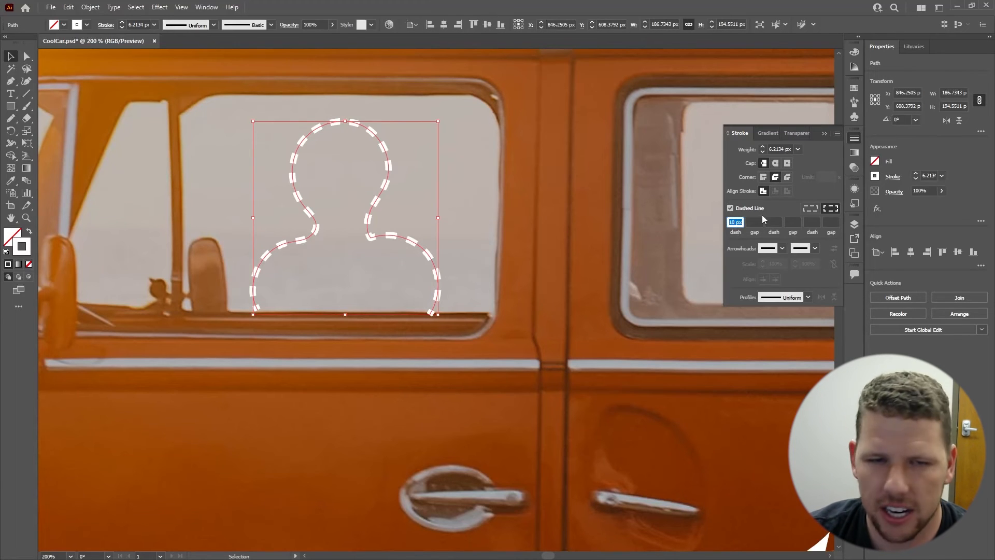
- Set the head-and-shoulders outline's dash to 0 px and gap to 15 px, and apply Round Cap for a dotted line
{"action": "type", "text": "0"}
{"action": "key", "text": "Return"}
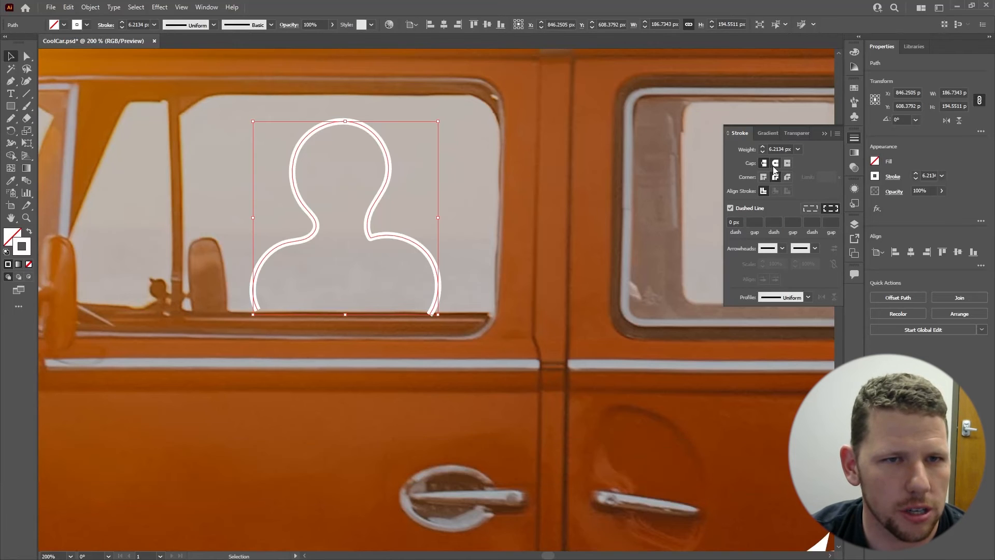
{"action": "left_click", "coordinate": [755, 222]}
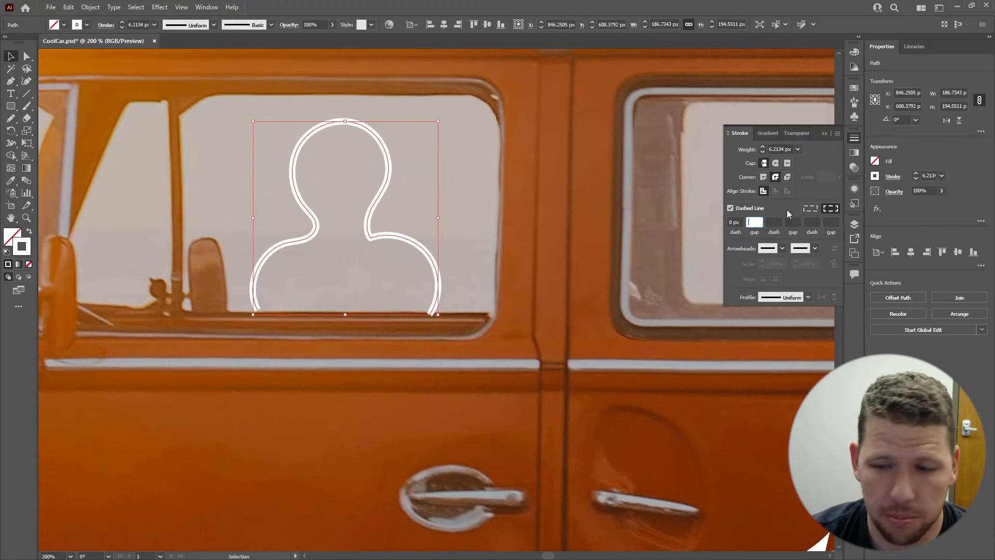
{"action": "type", "text": "15"}
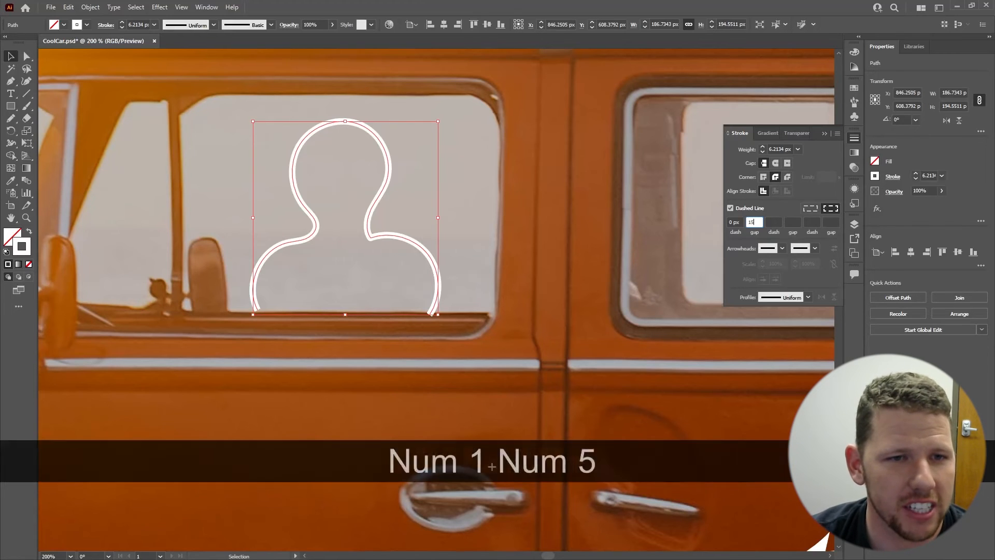
{"action": "key", "text": "Return"}
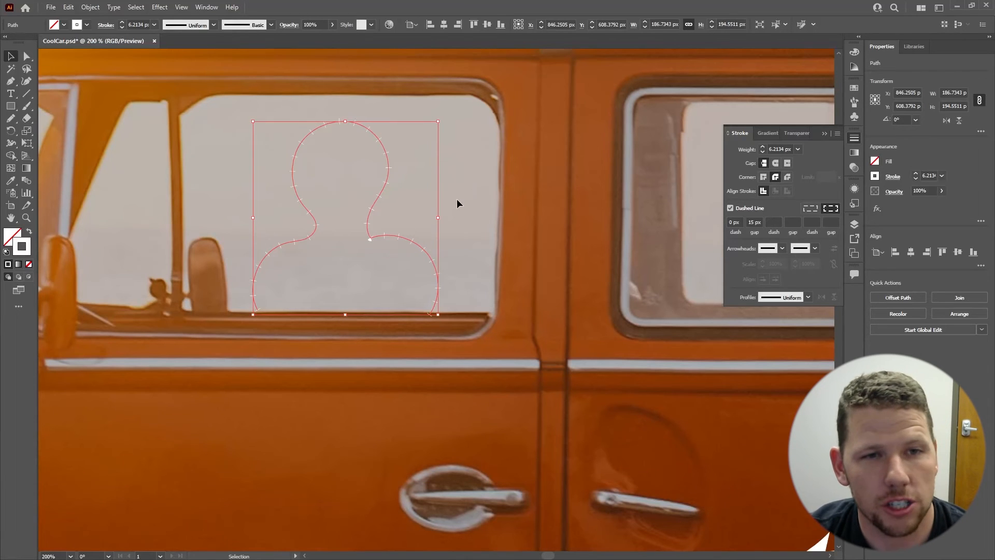
{"action": "left_click", "coordinate": [776, 164]}
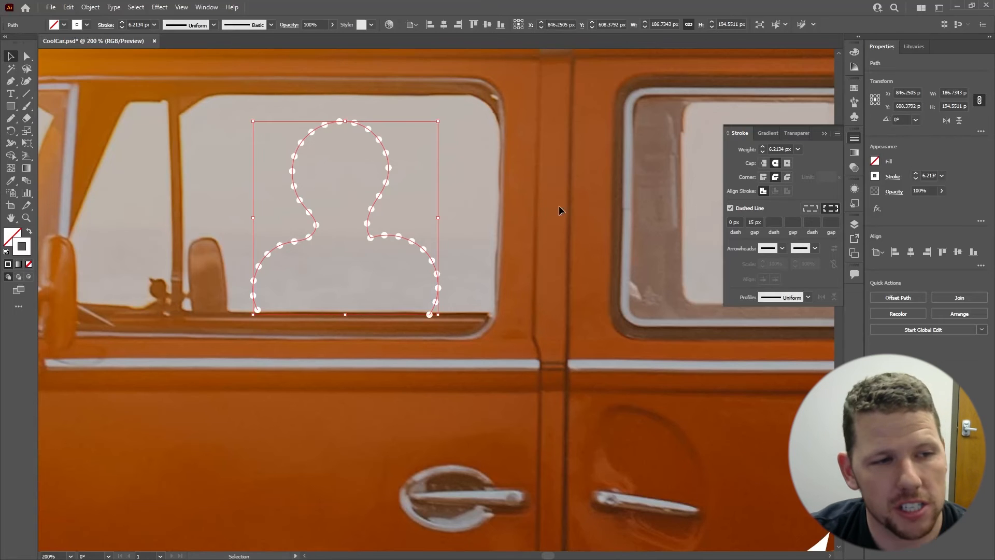
- Set the dotted head-and-shoulders outline's stroke weight to 6 px and deselect it
{"action": "left_click", "coordinate": [762, 152]}
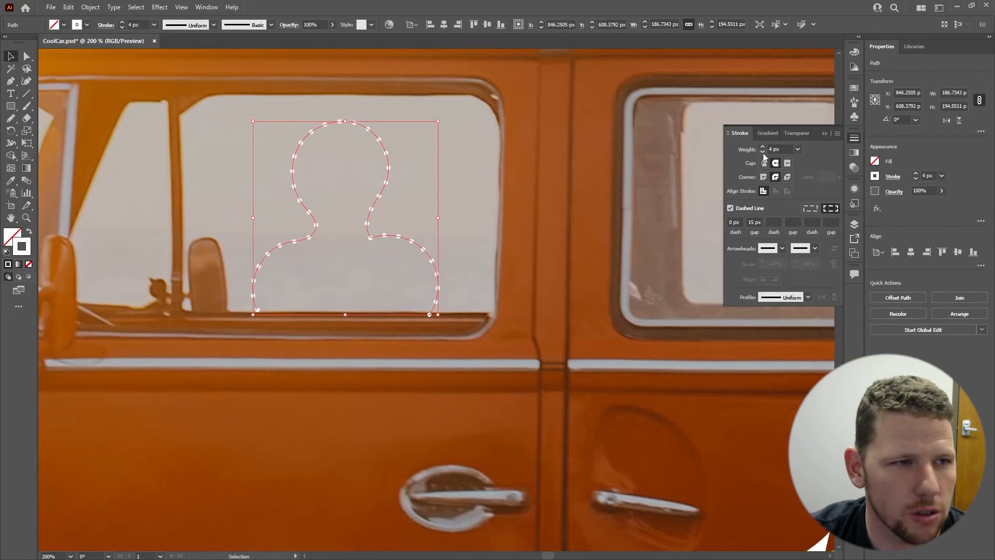
{"action": "left_click", "coordinate": [762, 148]}
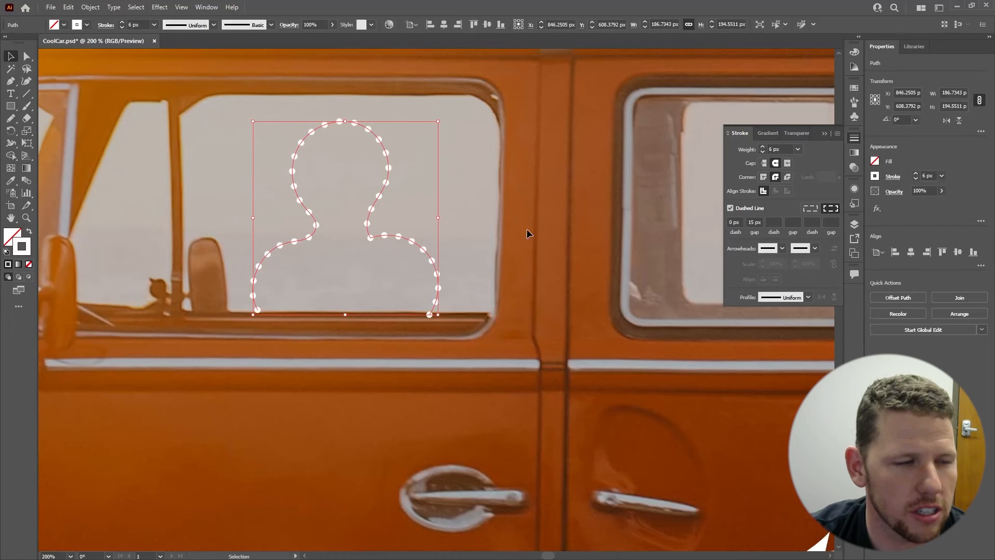
{"action": "left_click", "coordinate": [421, 359]}
- Apply Expand Appearance to the upper long arrow on the van's side and deselect it
{"action": "scroll", "coordinate": [415, 213], "scroll_direction": "down", "scroll_amount": 5}
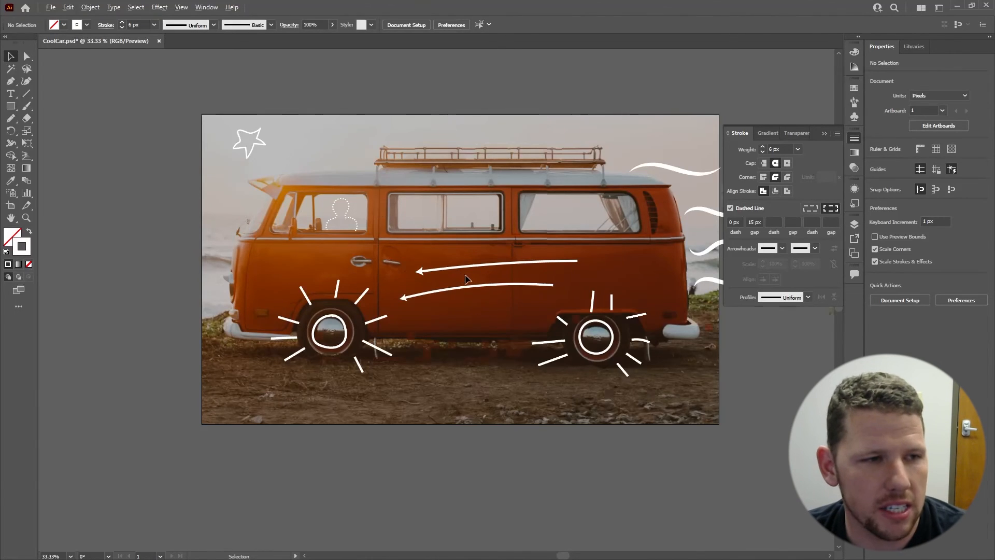
{"action": "scroll", "coordinate": [461, 267], "scroll_direction": "up", "scroll_amount": 3}
{"action": "left_click", "coordinate": [461, 242]}
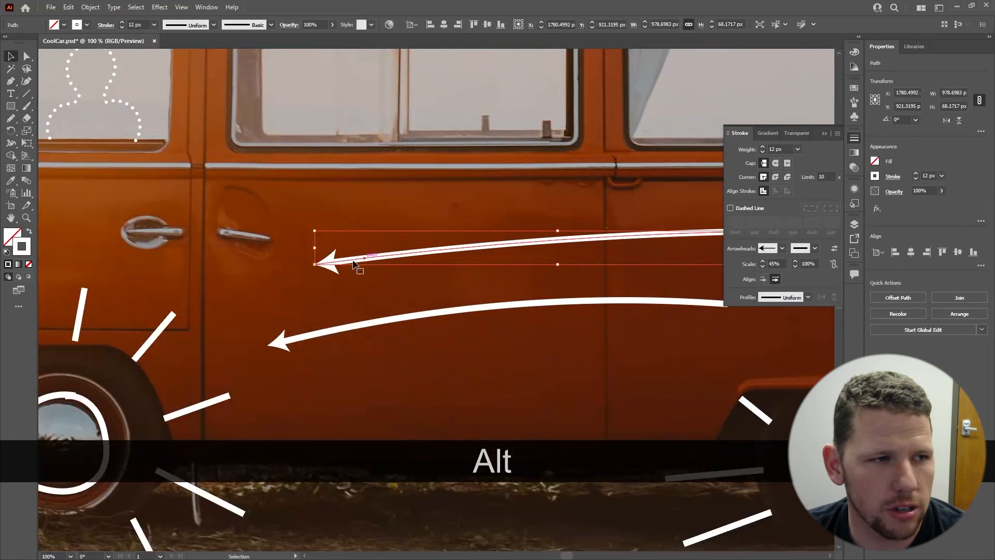
{"action": "left_click_drag", "start_coordinate": [488, 239], "coordinate": [341, 225]}
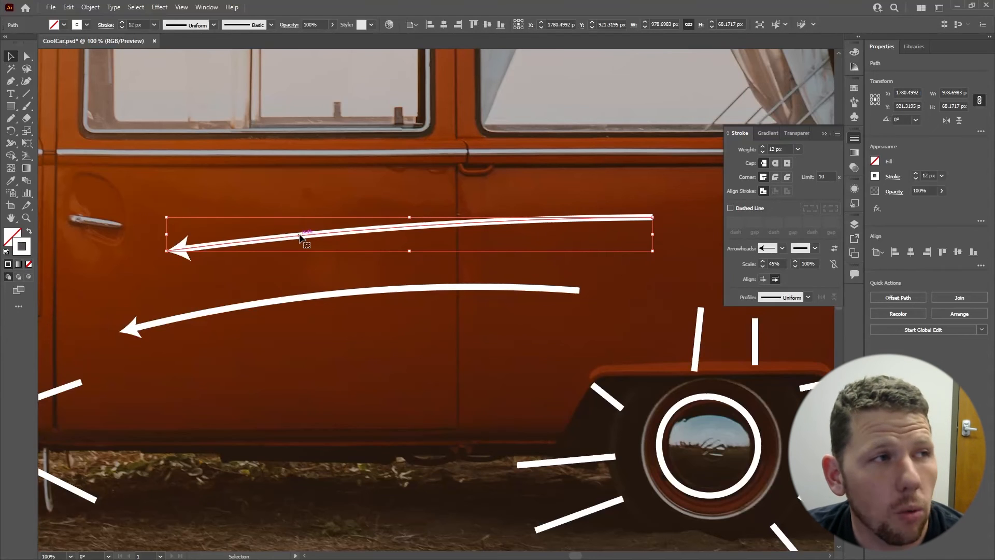
{"action": "left_click", "coordinate": [91, 7]}
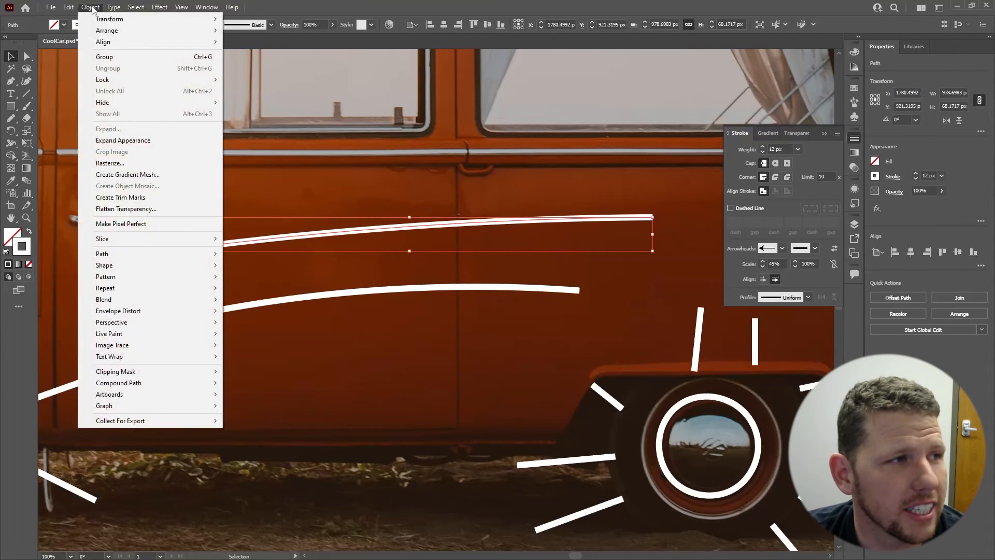
{"action": "left_click", "coordinate": [139, 143]}
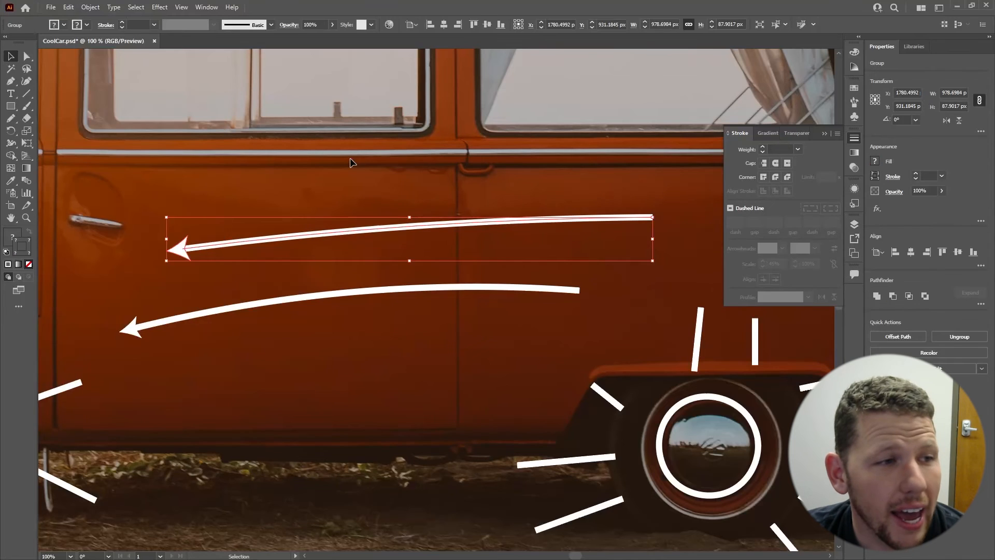
{"action": "left_click", "coordinate": [349, 157]}
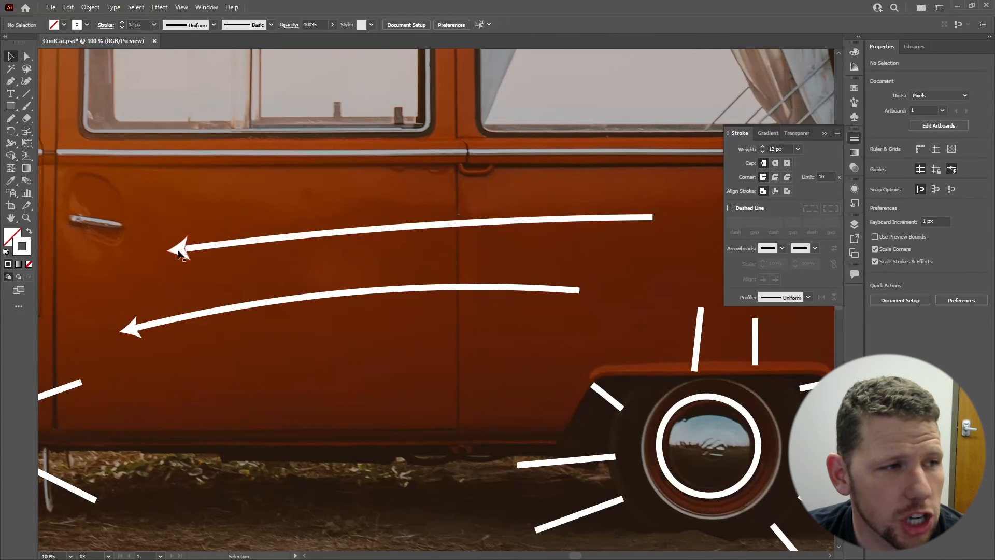
- Isolate the upper arrow's group and try moving its arrowhead and its shaft apart as separate pieces
{"action": "left_click", "coordinate": [179, 253]}
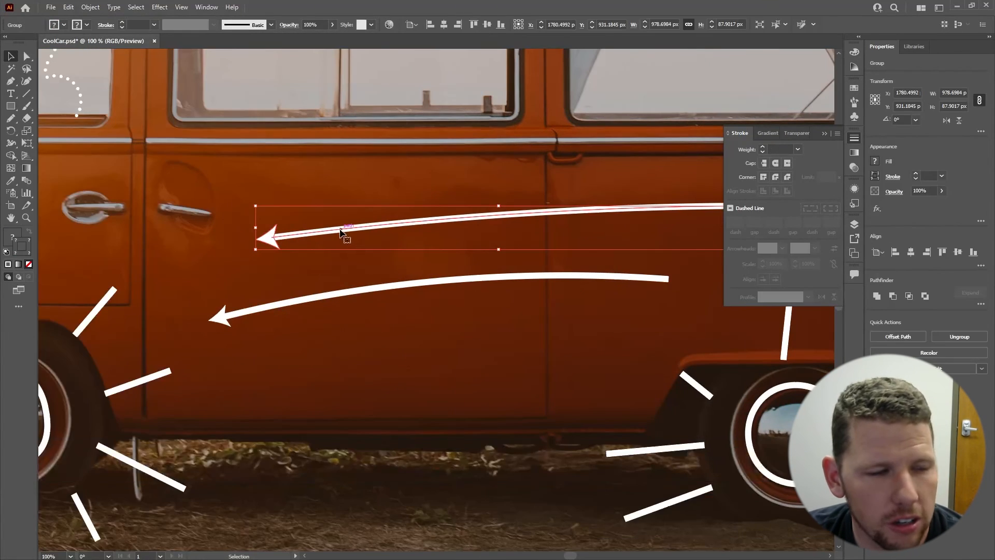
{"action": "double_click", "coordinate": [317, 234]}
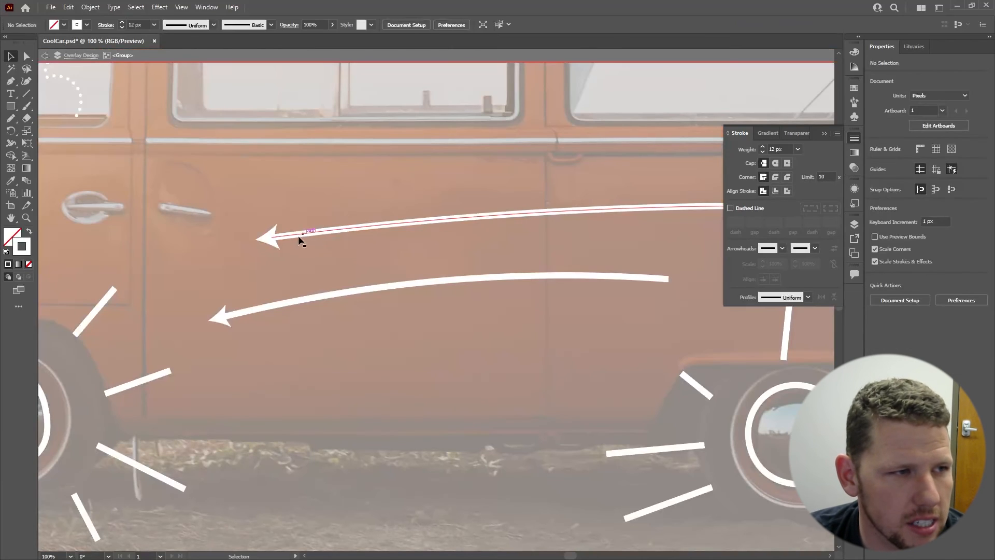
{"action": "left_click", "coordinate": [270, 245]}
{"action": "left_click_drag", "start_coordinate": [270, 244], "coordinate": [249, 231]}
{"action": "left_click", "coordinate": [300, 233]}
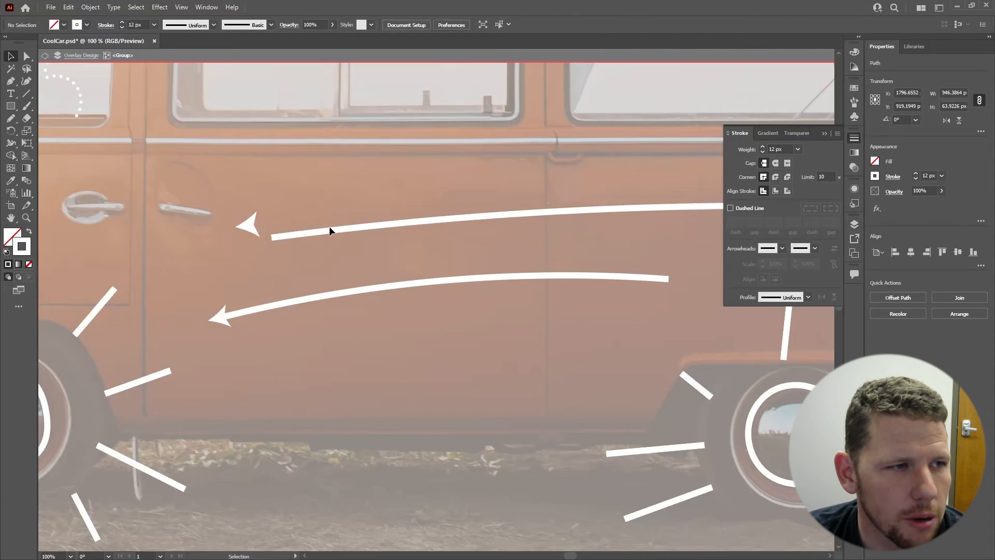
{"action": "left_click_drag", "start_coordinate": [336, 225], "coordinate": [380, 209]}
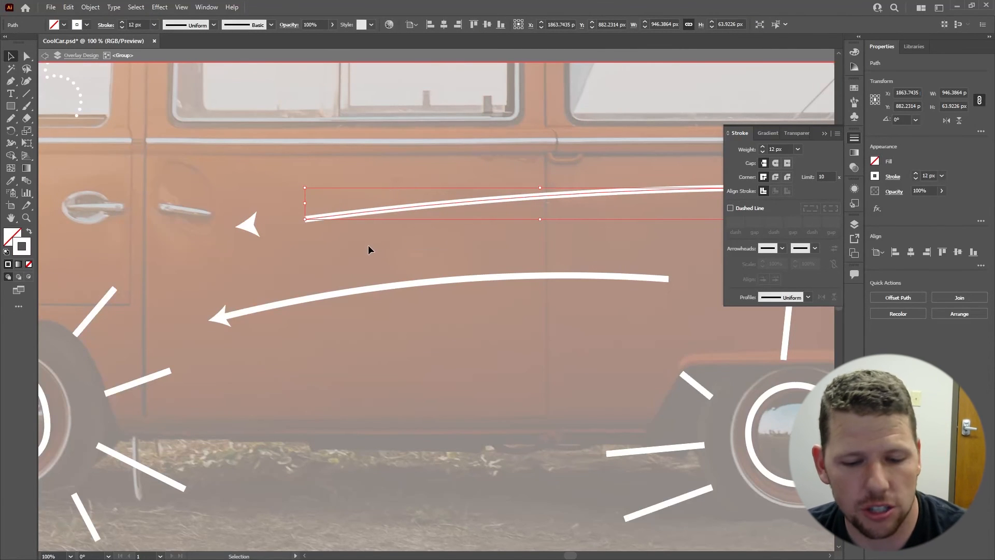
- Undo the moves of the upper arrow's head and shaft, and leave isolation mode
{"action": "key", "text": "ctrl+z"}
{"action": "key", "text": "ctrl+z"}
{"action": "double_click", "coordinate": [362, 185]}
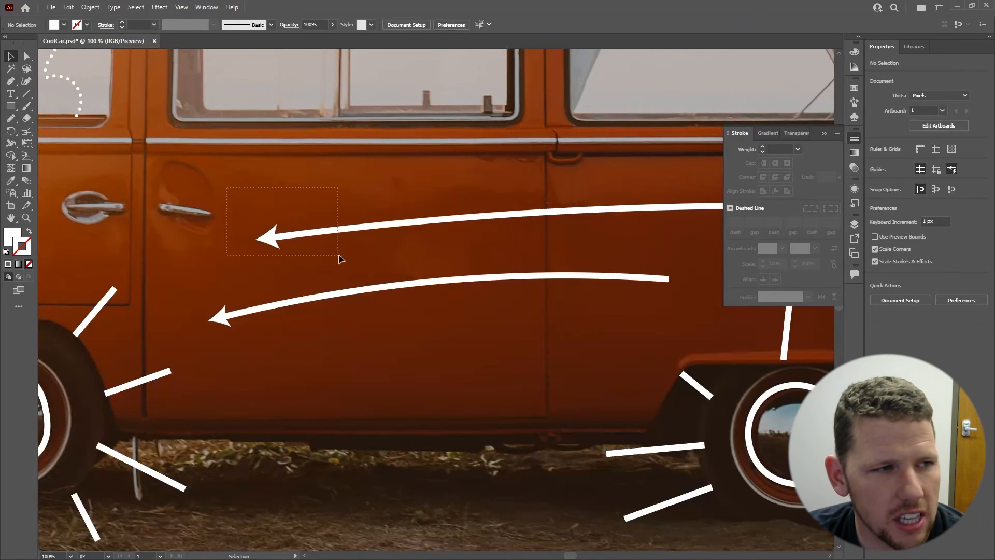
- Expand the upper arrow group's fill and stroke into outlined shapes and deselect it
{"action": "left_click", "coordinate": [307, 234]}
{"action": "left_click", "coordinate": [91, 6]}
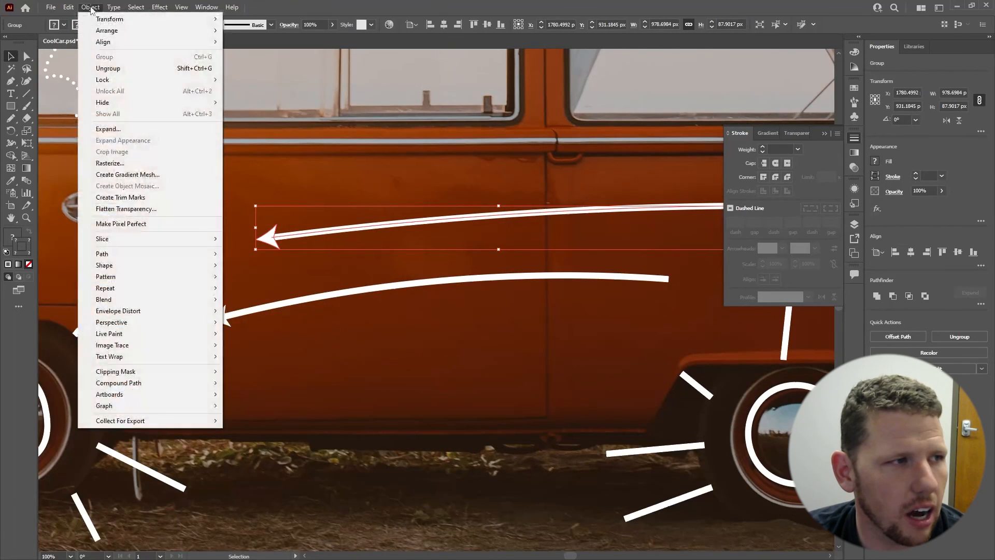
{"action": "left_click", "coordinate": [121, 128]}
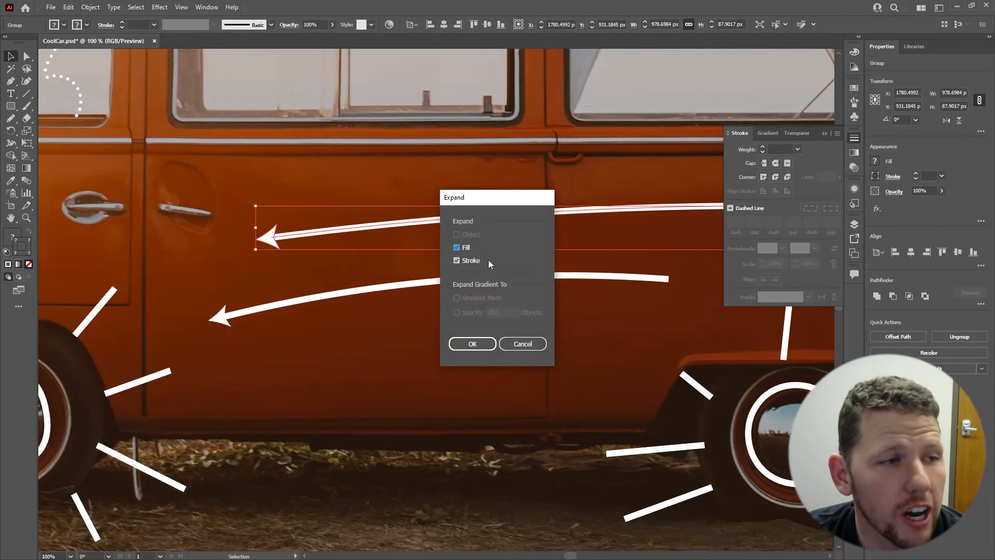
{"action": "left_click", "coordinate": [472, 343]}
{"action": "scroll", "coordinate": [303, 238], "scroll_direction": "up", "scroll_amount": 4}
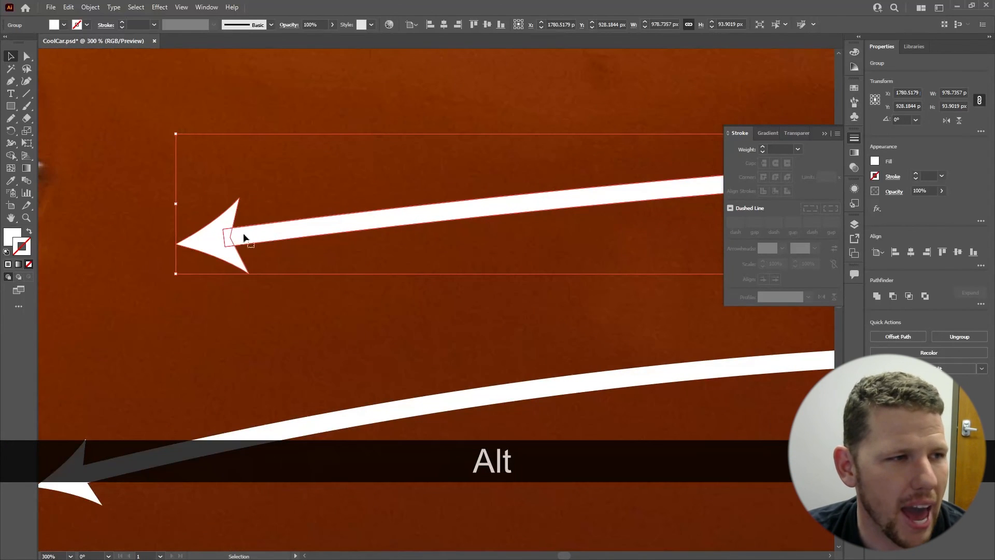
{"action": "left_click", "coordinate": [344, 187]}
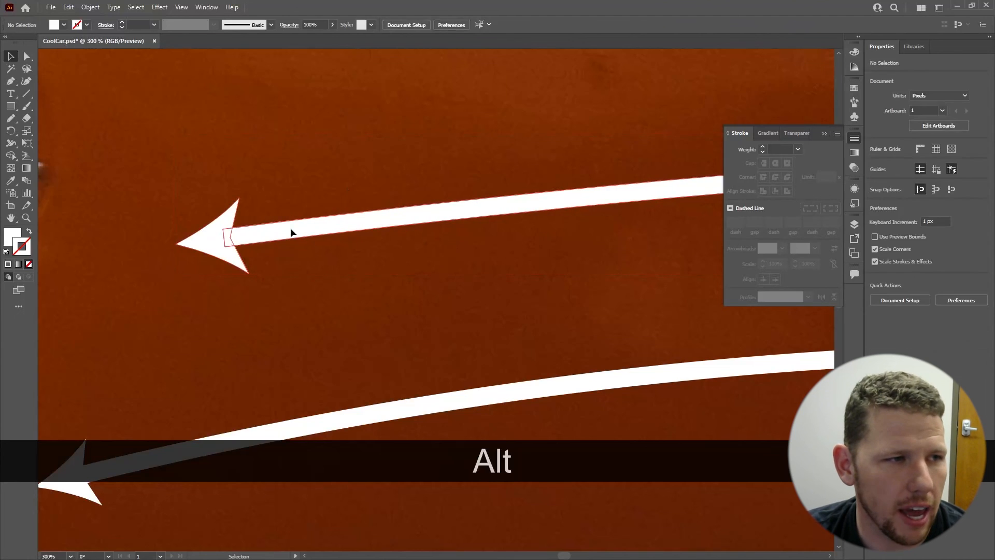
- Reselect the expanded upper arrow group on the van's side
{"action": "left_click", "coordinate": [227, 233]}
{"action": "scroll", "coordinate": [418, 238], "scroll_direction": "down", "scroll_amount": 5}
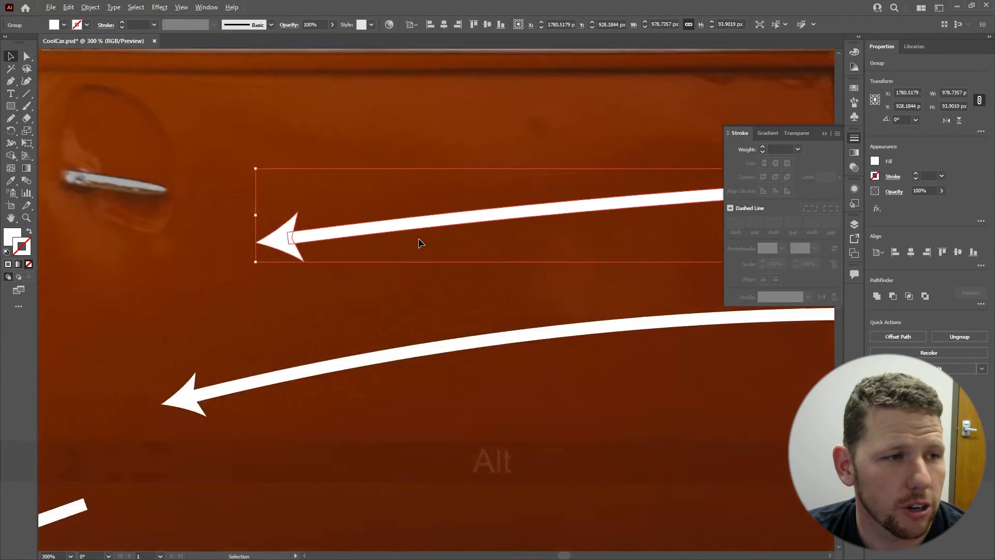
{"action": "key", "text": "alt+space"}
{"action": "left_click_drag", "start_coordinate": [579, 221], "coordinate": [469, 214]}
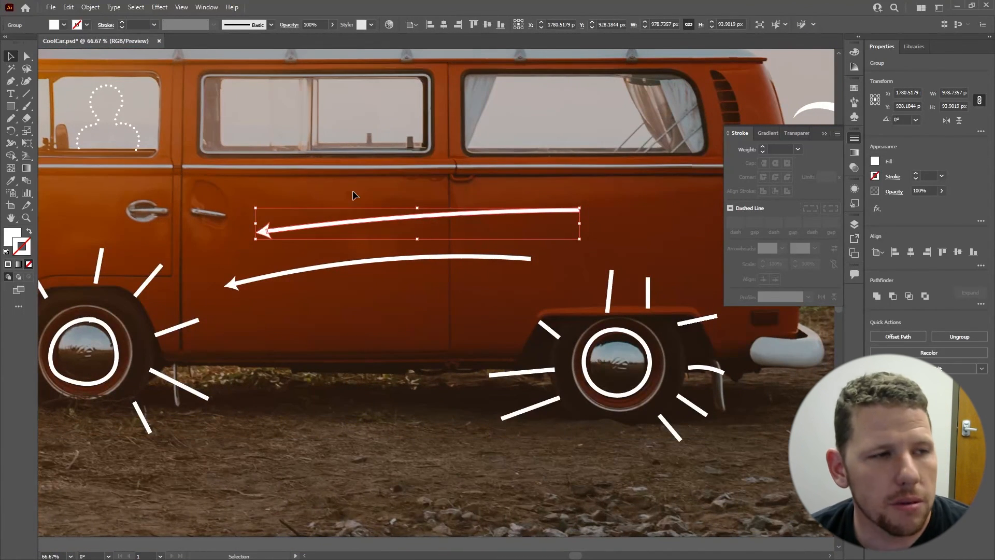